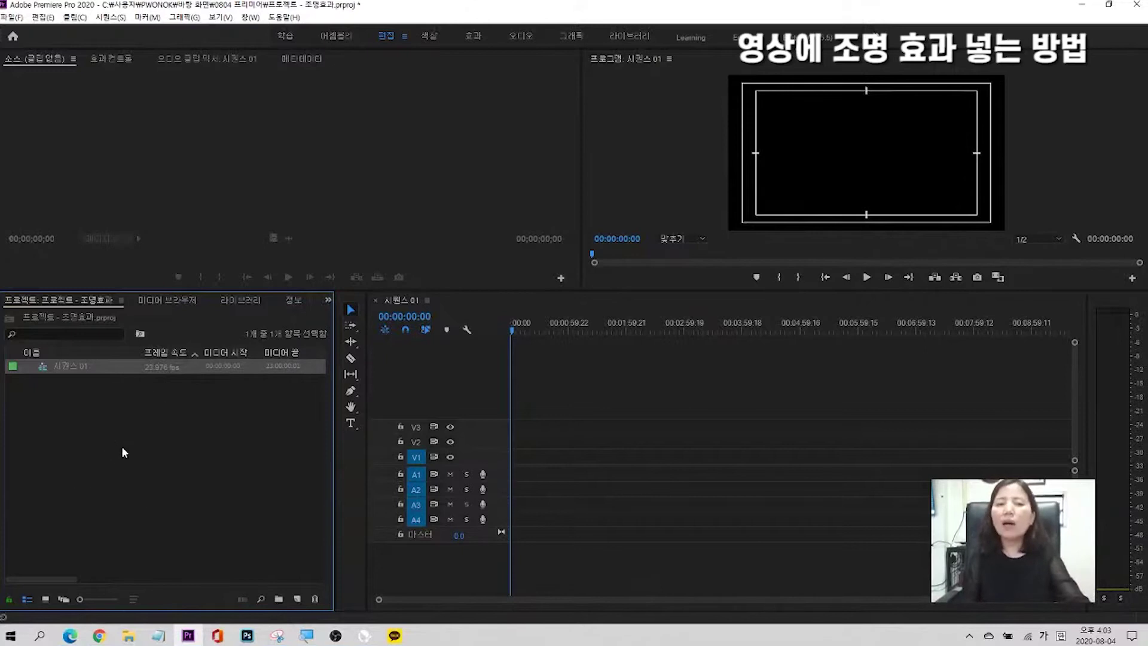
# Import the 비디오 folder of three clips into the project and narrow the project panel slightly
pyautogui.doubleClick(121, 446)
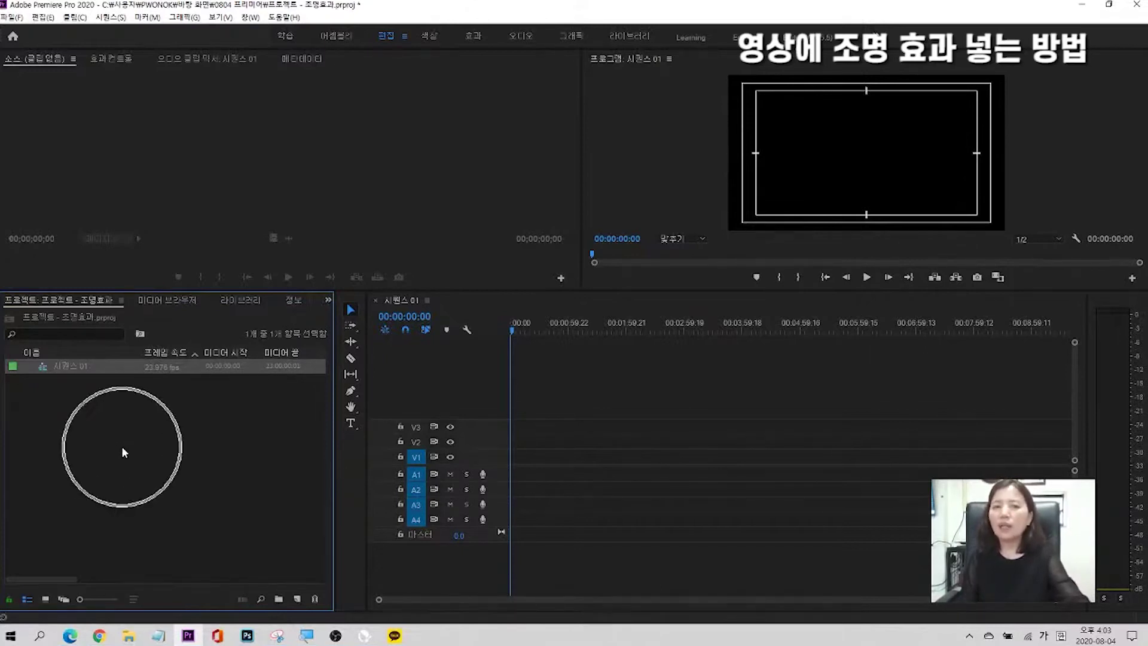
pyautogui.click(687, 439)
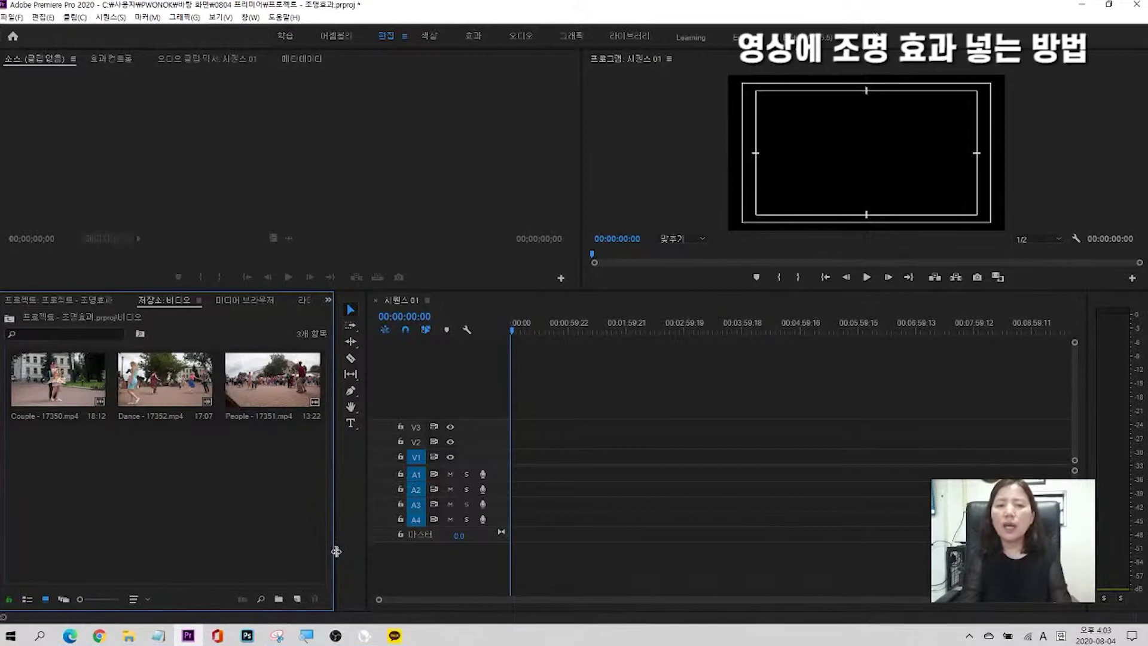
pyautogui.moveTo(336, 551); pyautogui.dragTo(318, 549)
# Place Couple - 17350.mp4, Dance - 17352.mp4 and People - 17351.mp4 one after another on track V1 of 시퀀스 01
pyautogui.doubleClick(157, 376)
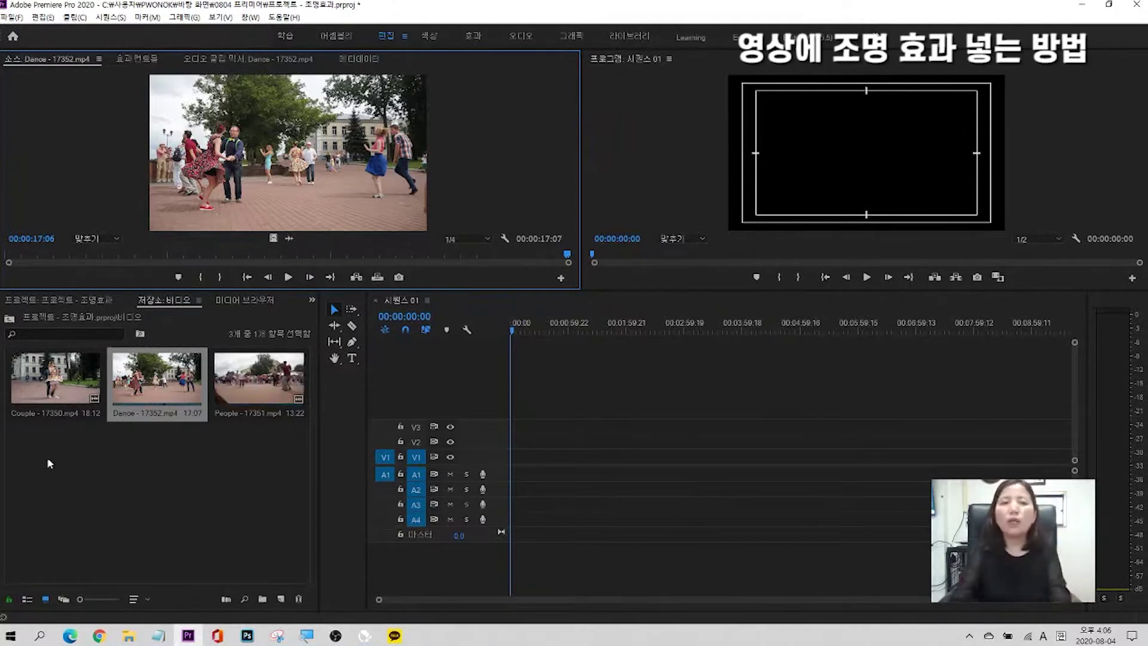
pyautogui.doubleClick(40, 389)
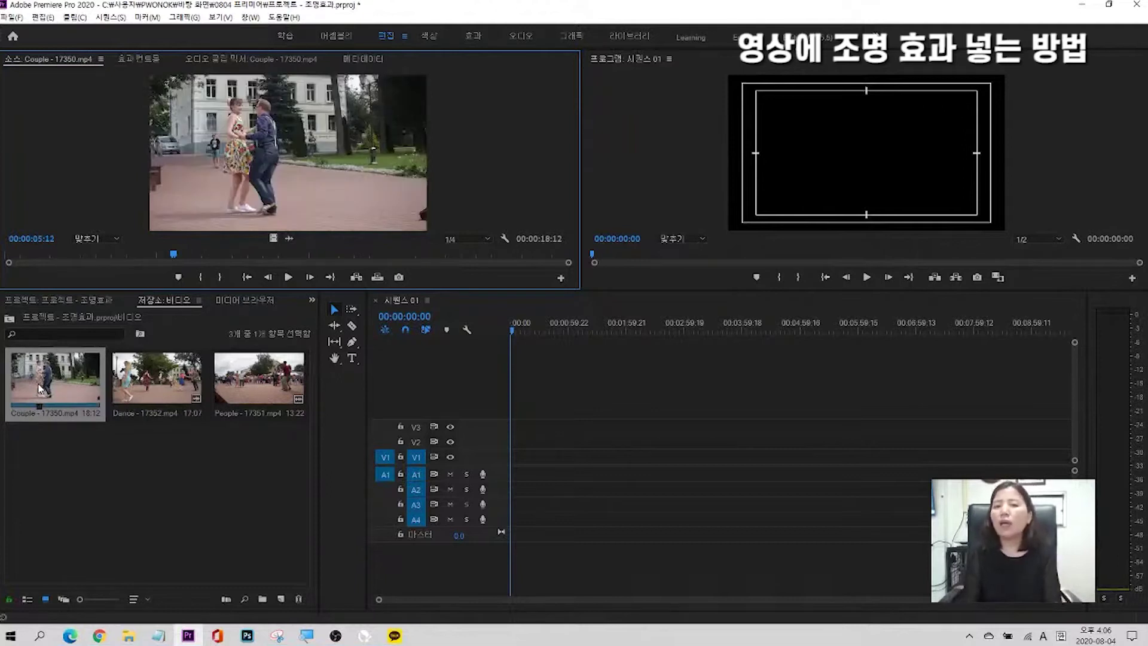
pyautogui.click(363, 278)
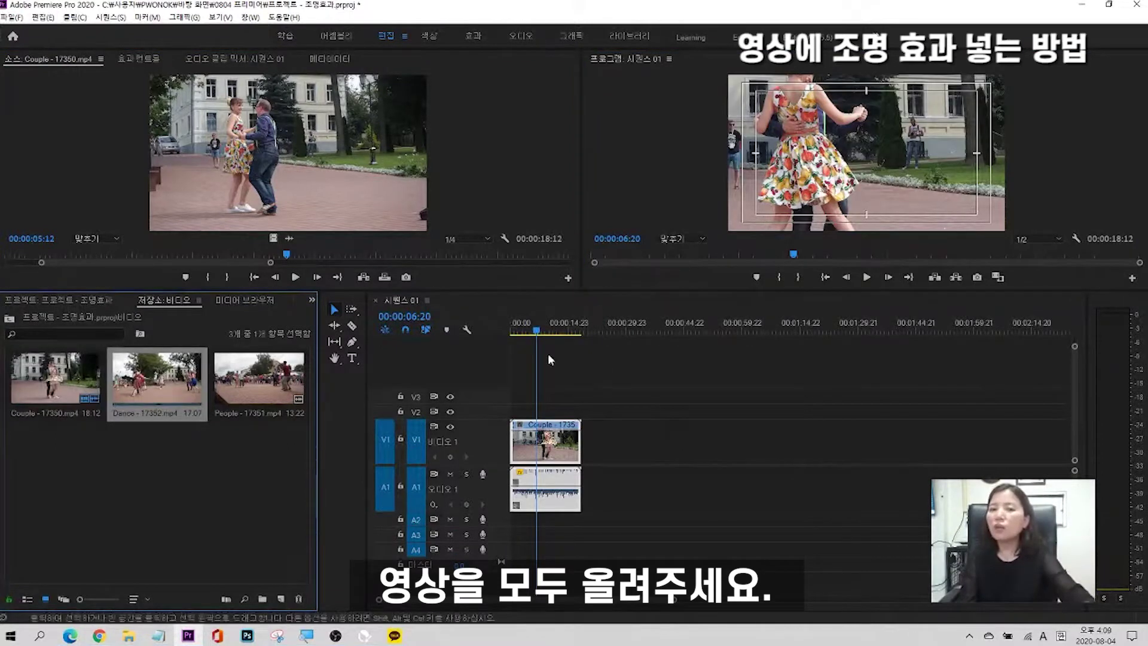
pyautogui.moveTo(150, 392); pyautogui.dragTo(582, 442)
pyautogui.click(260, 383)
pyautogui.moveTo(260, 384); pyautogui.dragTo(668, 473)
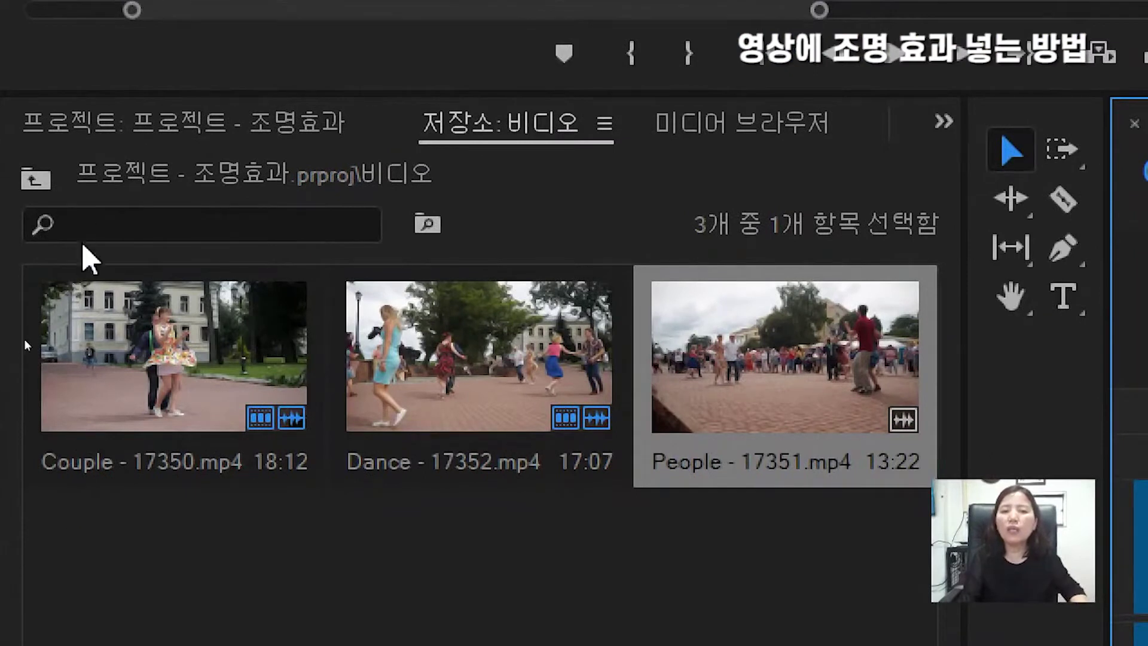
# Auto Reframe 시퀀스 01 into a new sequence with the horizontal 16:9 (가로 16:9) aspect ratio
pyautogui.click(128, 123)
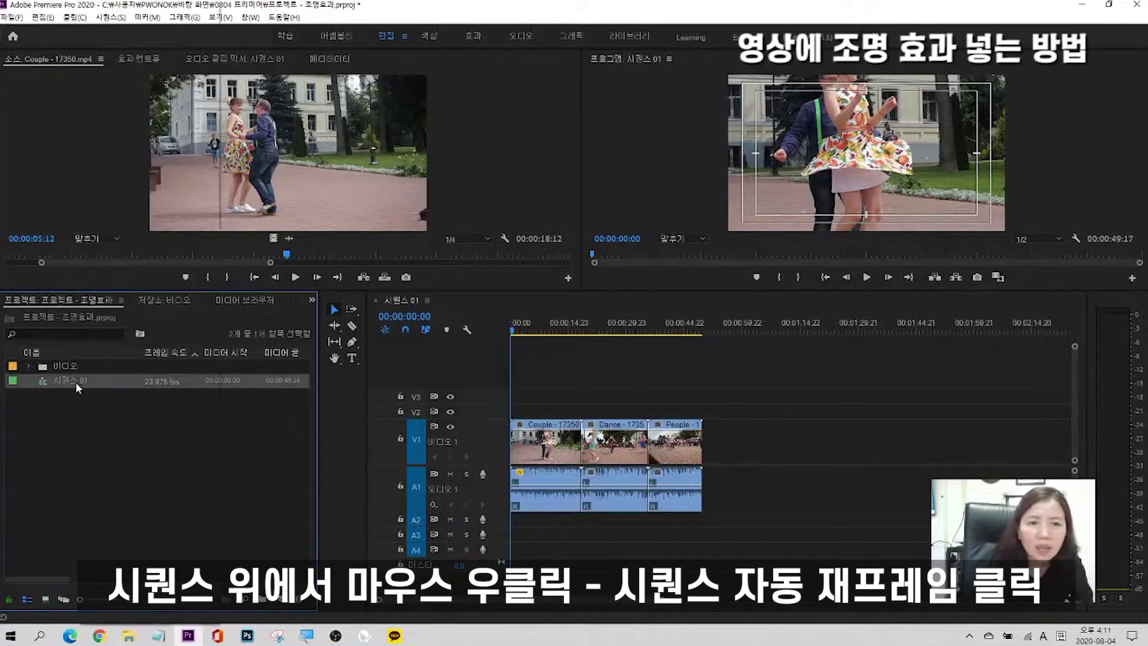
pyautogui.rightClick(232, 314)
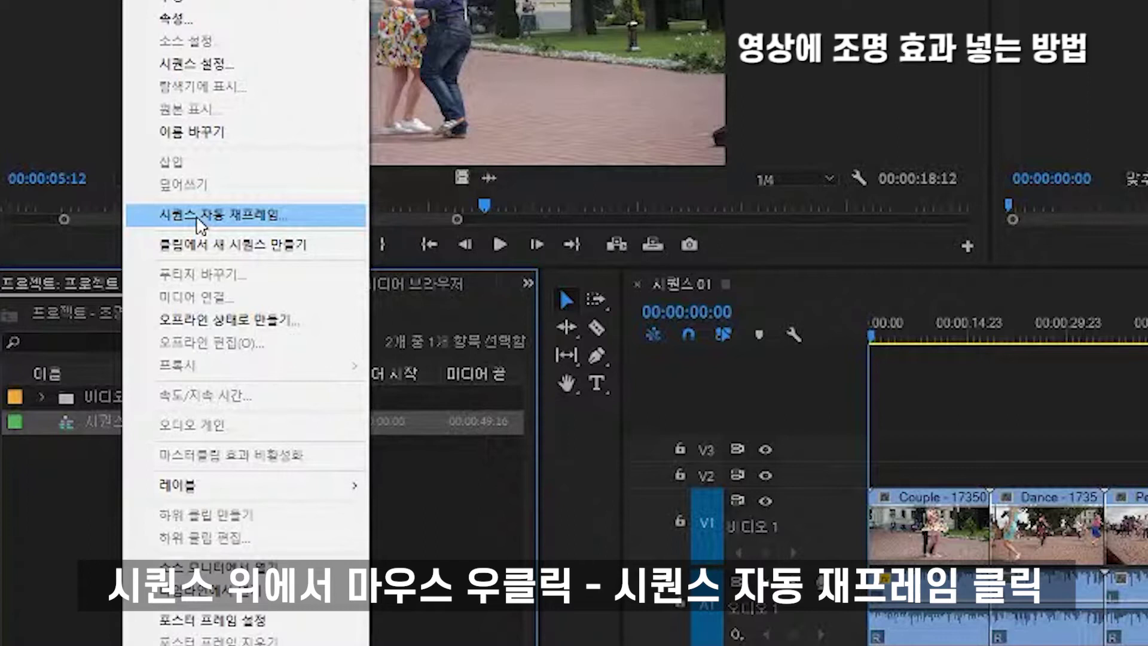
pyautogui.click(198, 219)
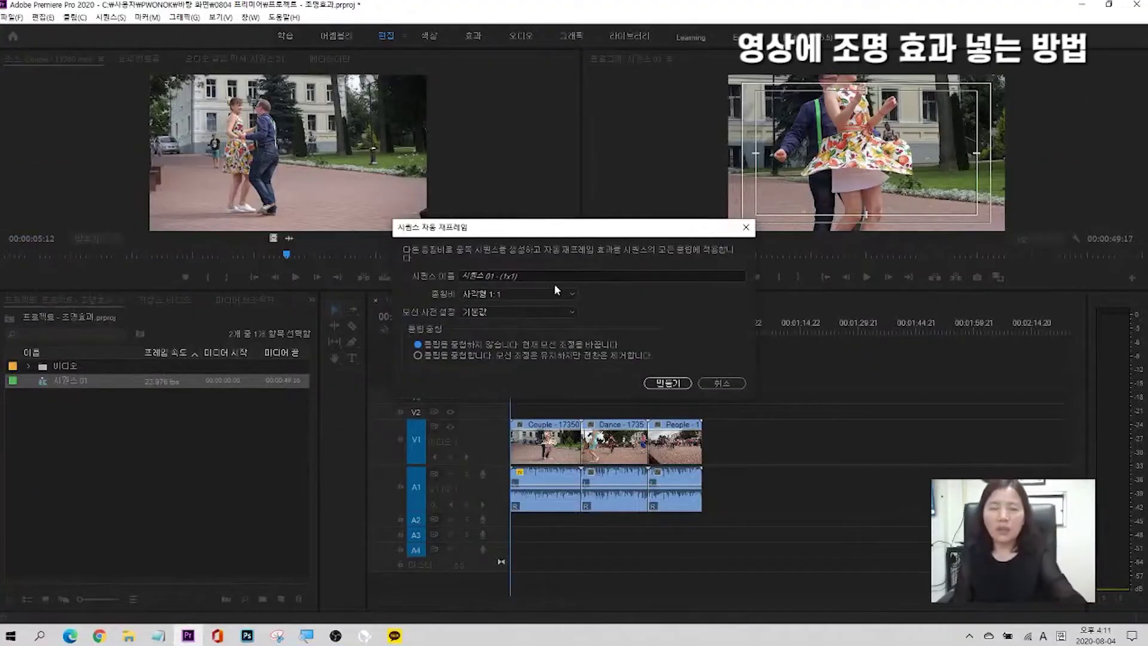
pyautogui.click(561, 294)
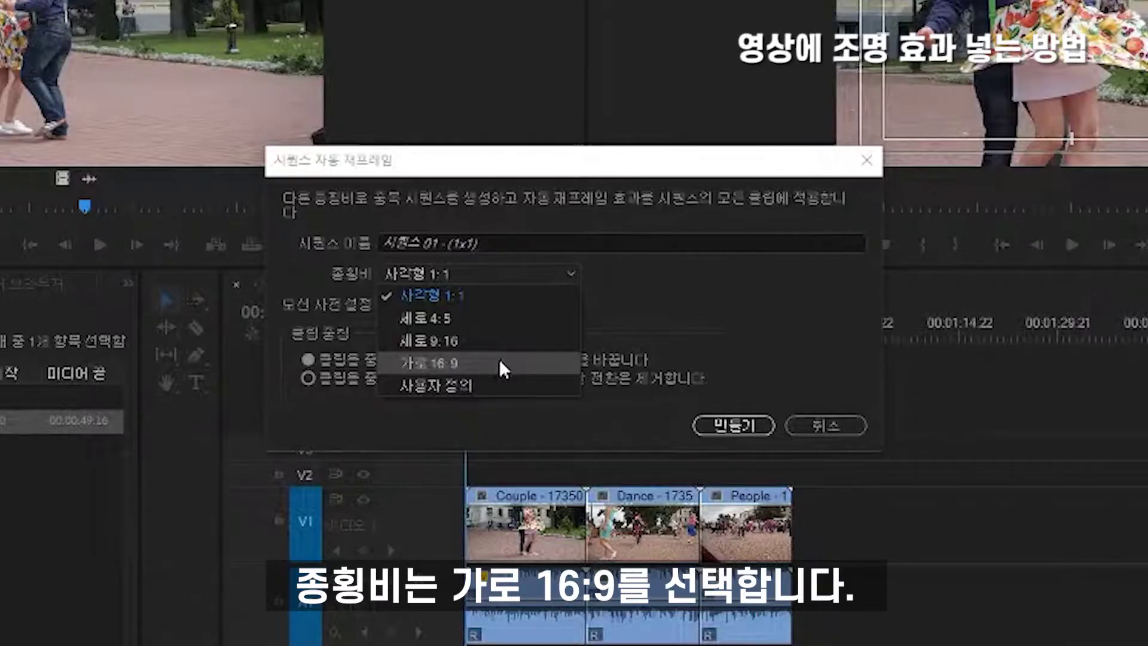
pyautogui.click(502, 362)
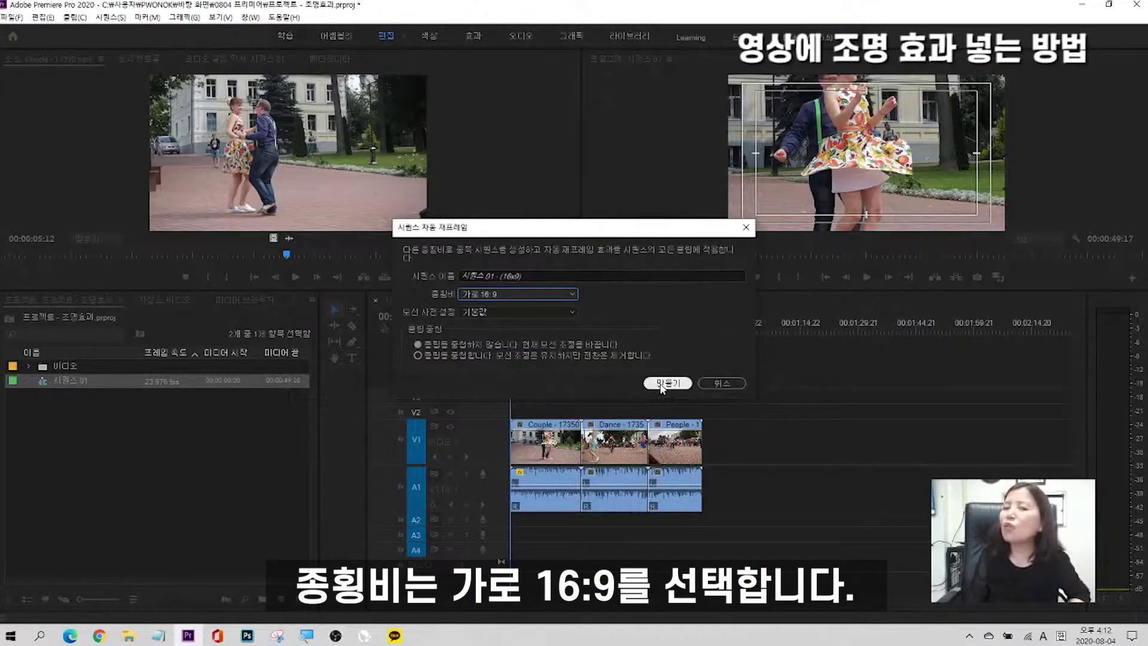
pyautogui.click(662, 384)
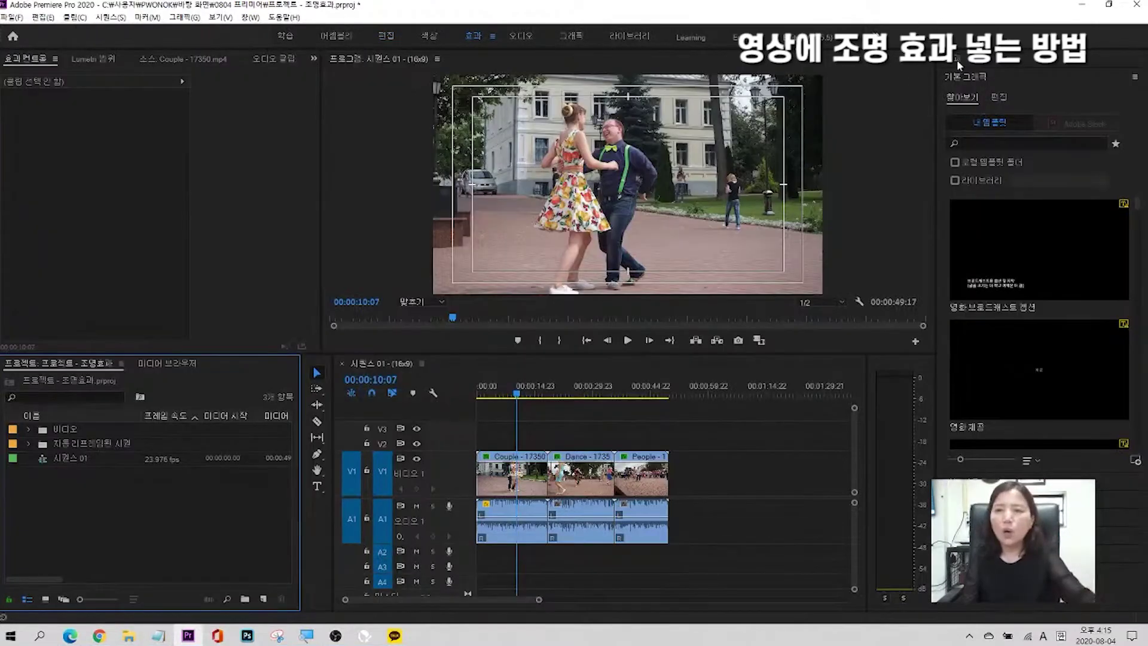
# Search the effects for 조명 and apply 조명 효과 from the 조정 group to the Couple clip in the 16:9 sequence
pyautogui.click(959, 59)
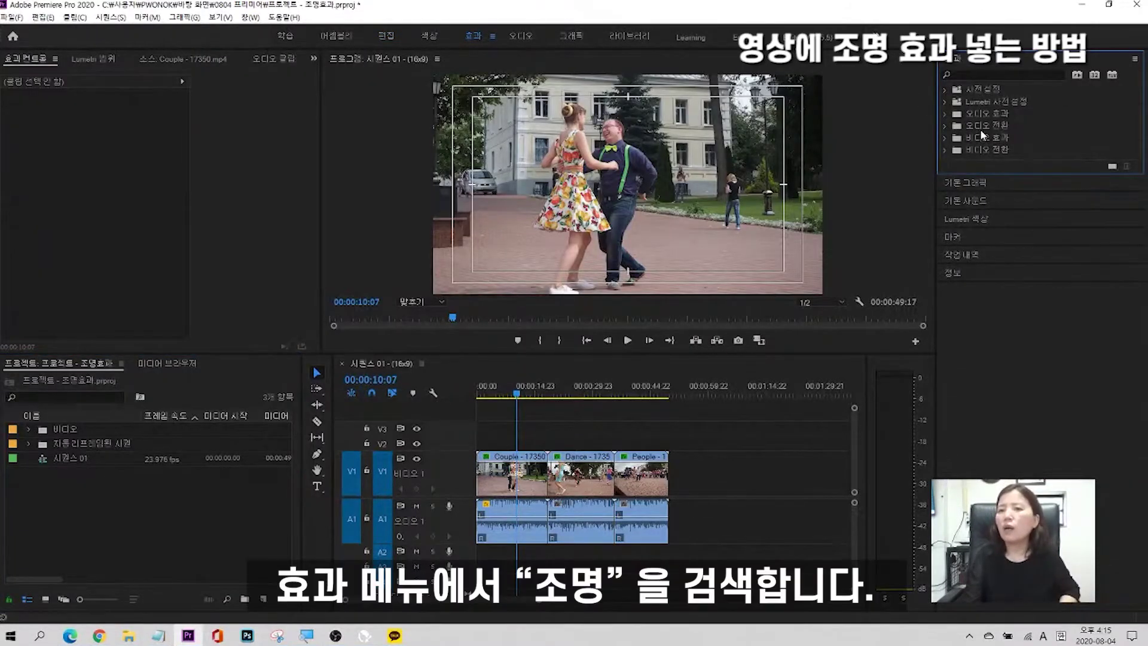
pyautogui.click(981, 76)
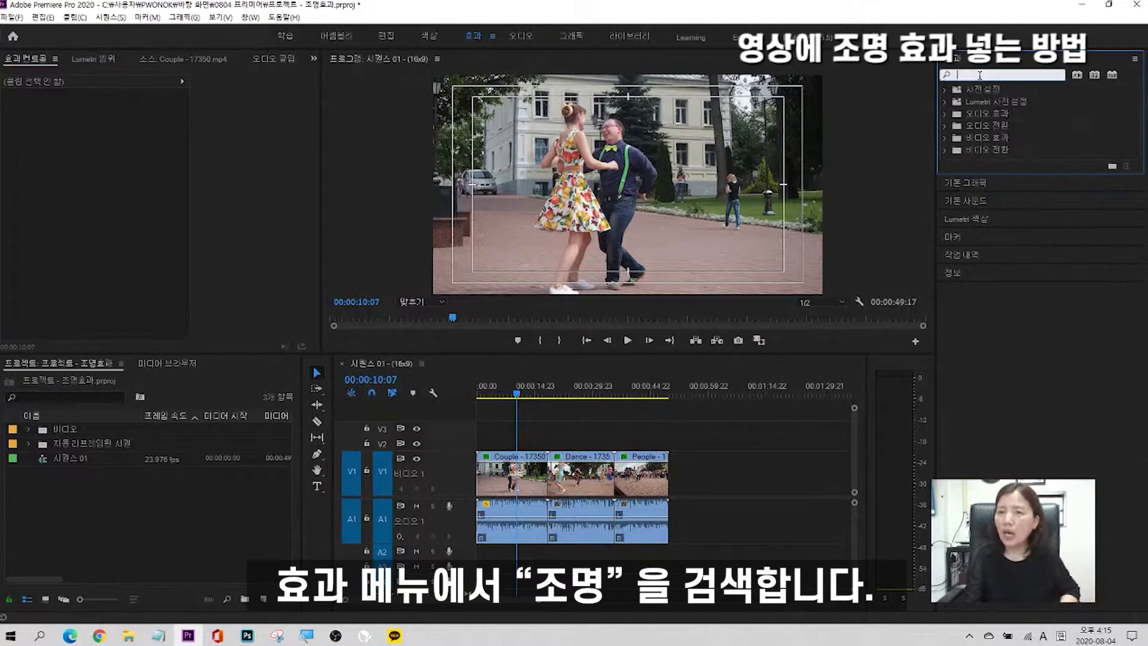
pyautogui.press('Hangul')
pyautogui.write('조명')
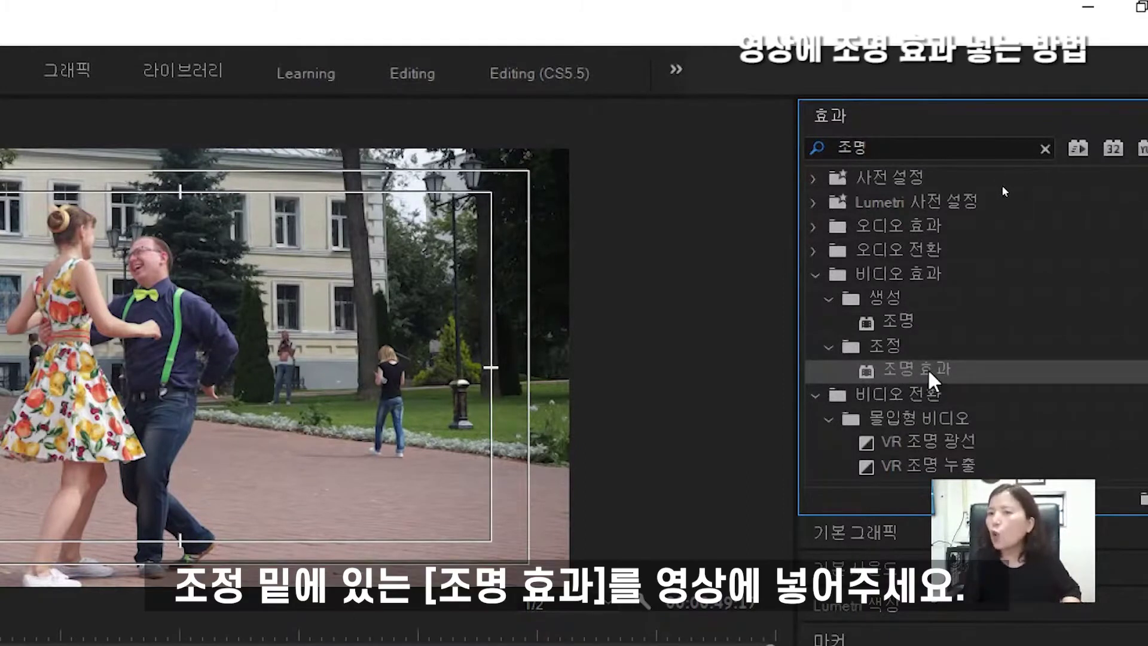
pyautogui.click(1045, 148)
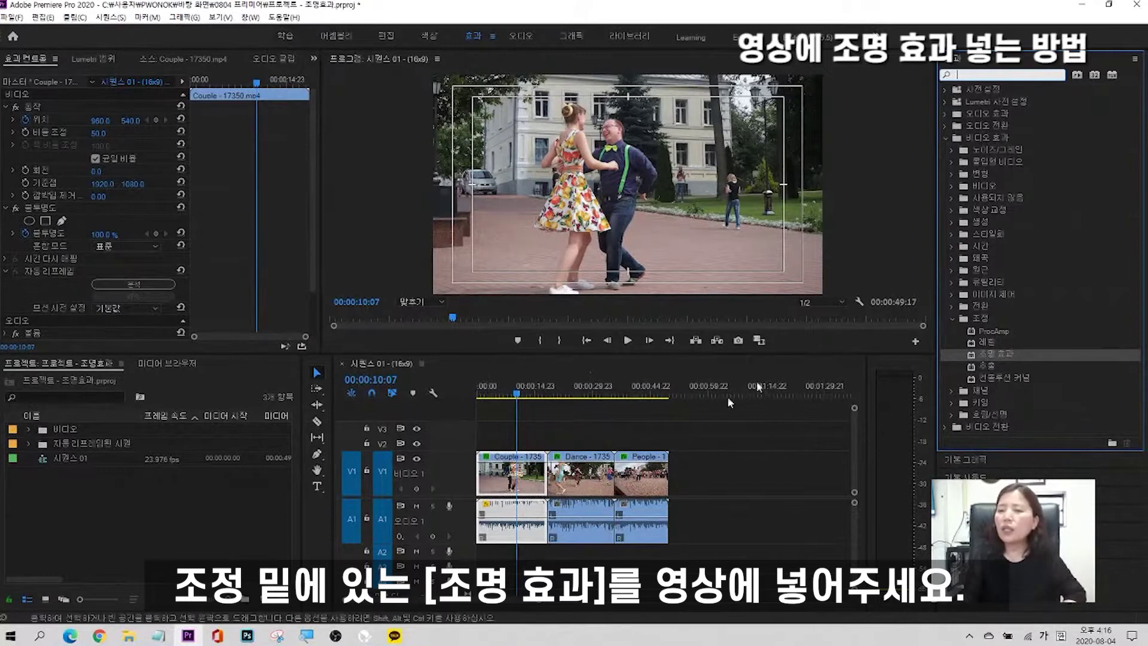
pyautogui.click(995, 354)
pyautogui.moveTo(973, 359); pyautogui.dragTo(519, 479)
pyautogui.click(507, 473)
pyautogui.click(507, 472)
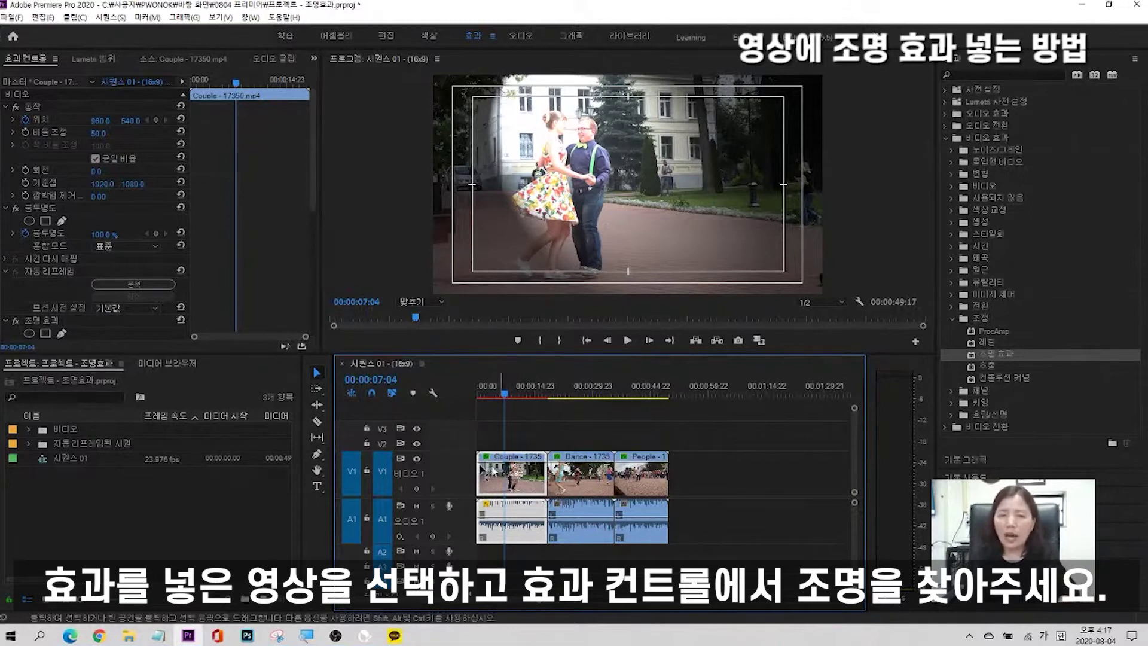
# Set the 조명 효과 ambient intensity to -15, surface gloss to -34, surface material to 88 and bump height to 34
pyautogui.moveTo(314, 204); pyautogui.dragTo(314, 298)
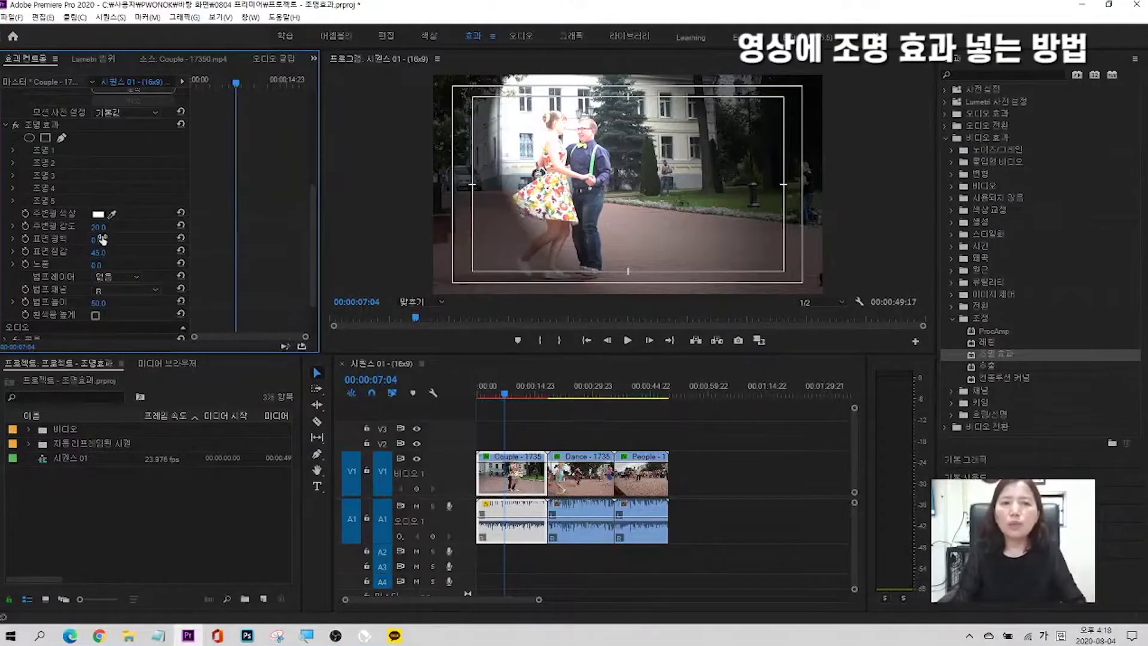
pyautogui.moveTo(99, 234)
pyautogui.mouseDown()
pyautogui.moveTo(138, 233)
pyautogui.moveTo(94, 227)
pyautogui.moveTo(119, 240)
pyautogui.moveTo(80, 239)
pyautogui.mouseUp()
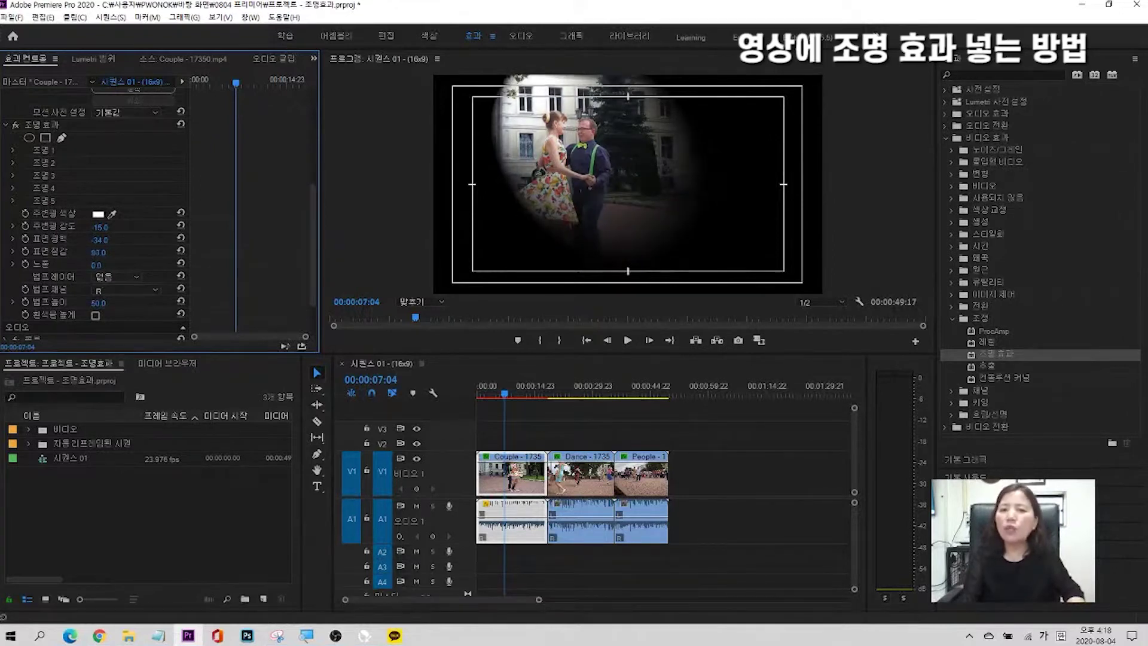
pyautogui.moveTo(99, 252)
pyautogui.mouseDown()
pyautogui.moveTo(82, 252)
pyautogui.moveTo(123, 253)
pyautogui.moveTo(113, 252)
pyautogui.mouseUp()
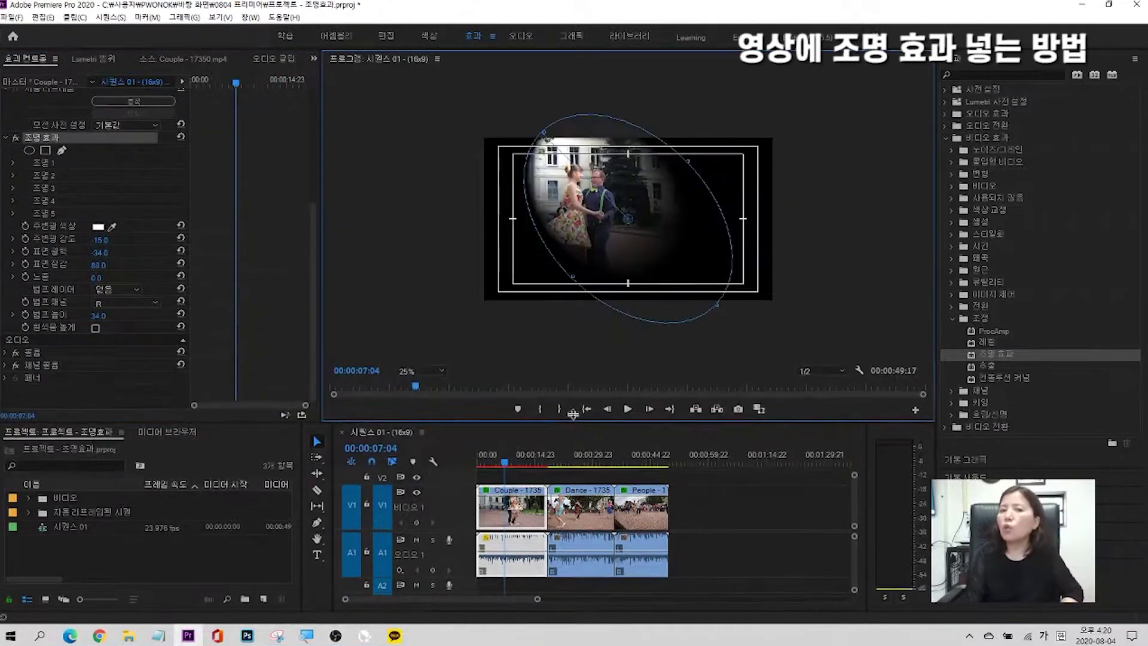
pyautogui.moveTo(573, 402); pyautogui.dragTo(573, 413)
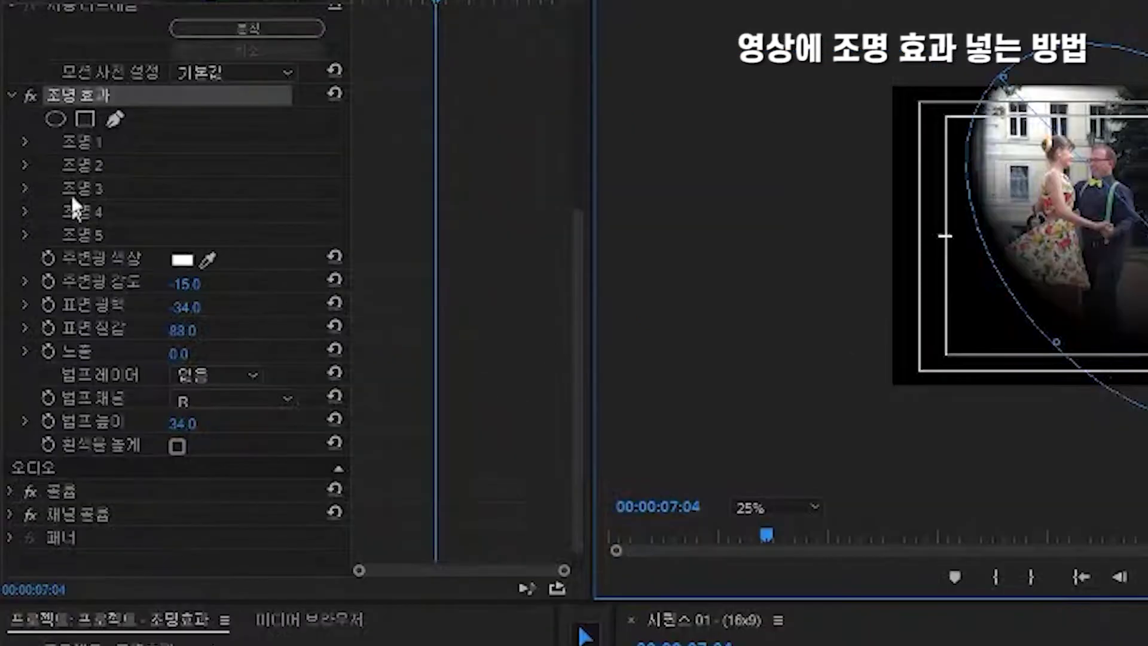
# Reposition the spotlight of 조명 1 so its center (가운데) is at 1770, 1306
pyautogui.click(26, 141)
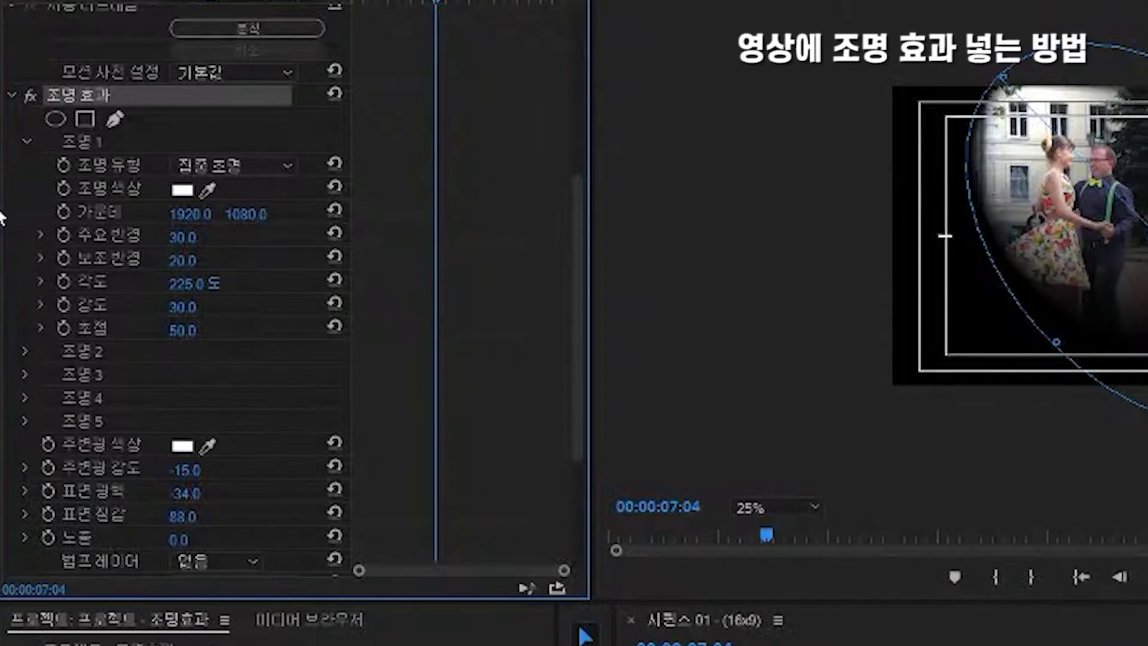
pyautogui.click(193, 219)
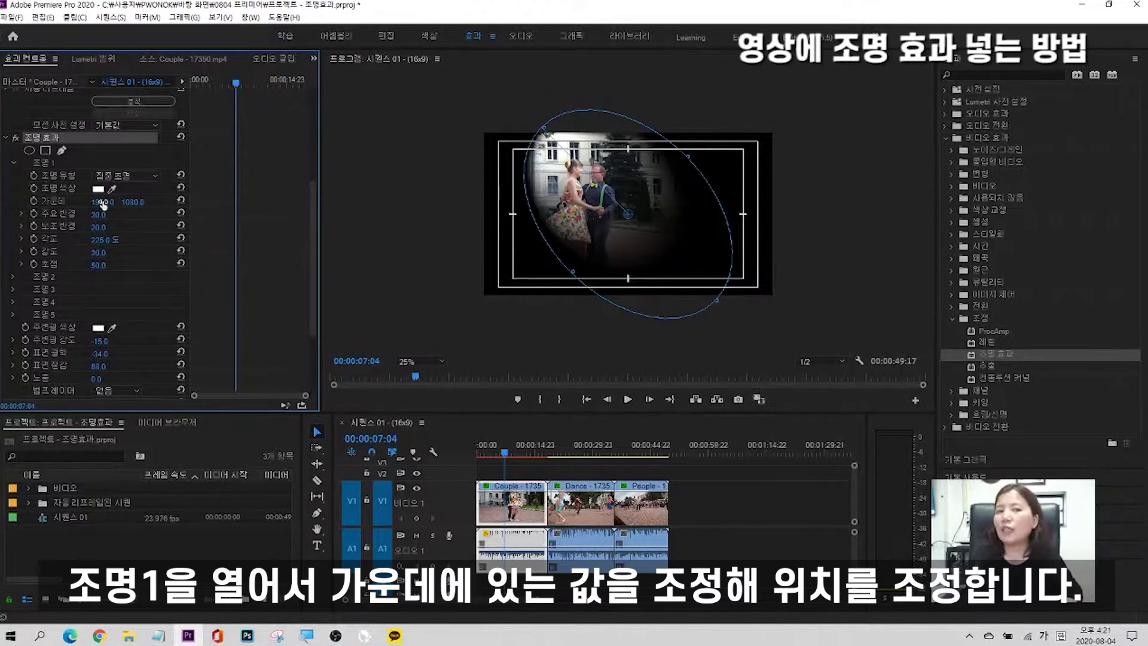
pyautogui.moveTo(103, 205); pyautogui.dragTo(489, 205)
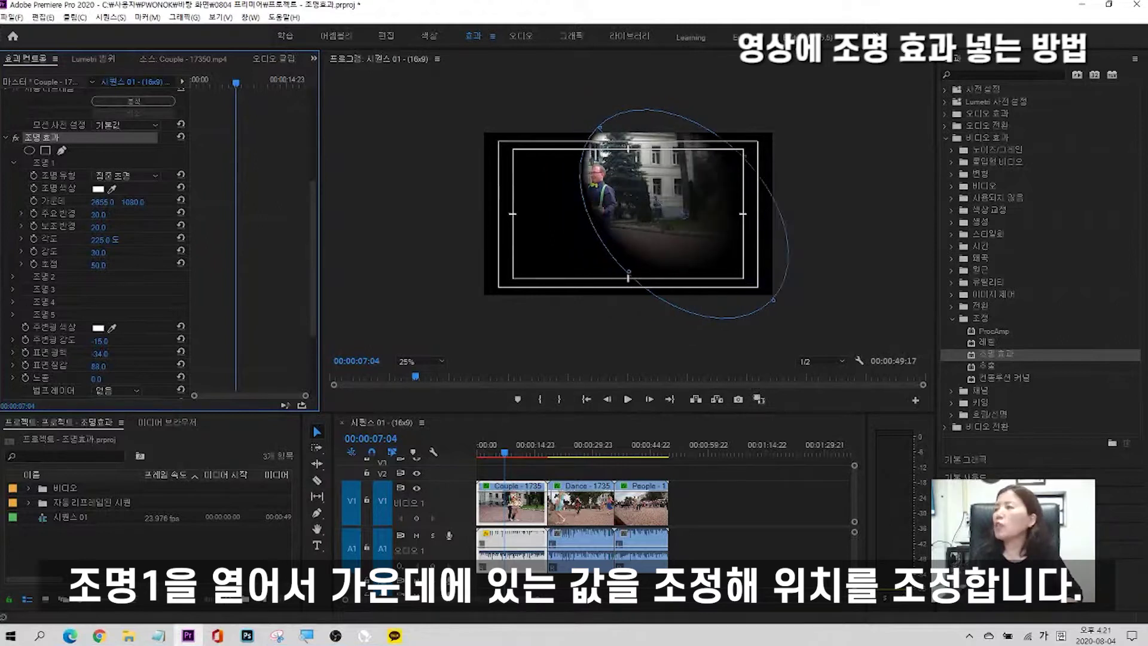
pyautogui.moveTo(684, 214); pyautogui.dragTo(618, 230)
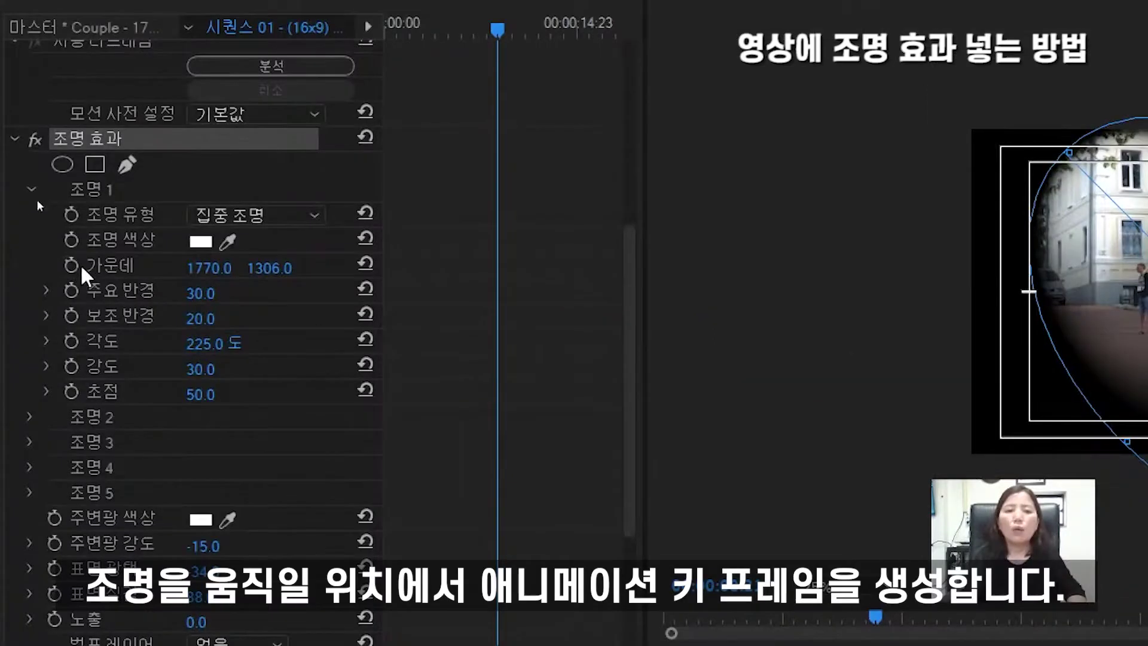
# Turn on keyframing for the center, major radius and minor radius of 조명 1 at 00:00:08:21
pyautogui.click(71, 264)
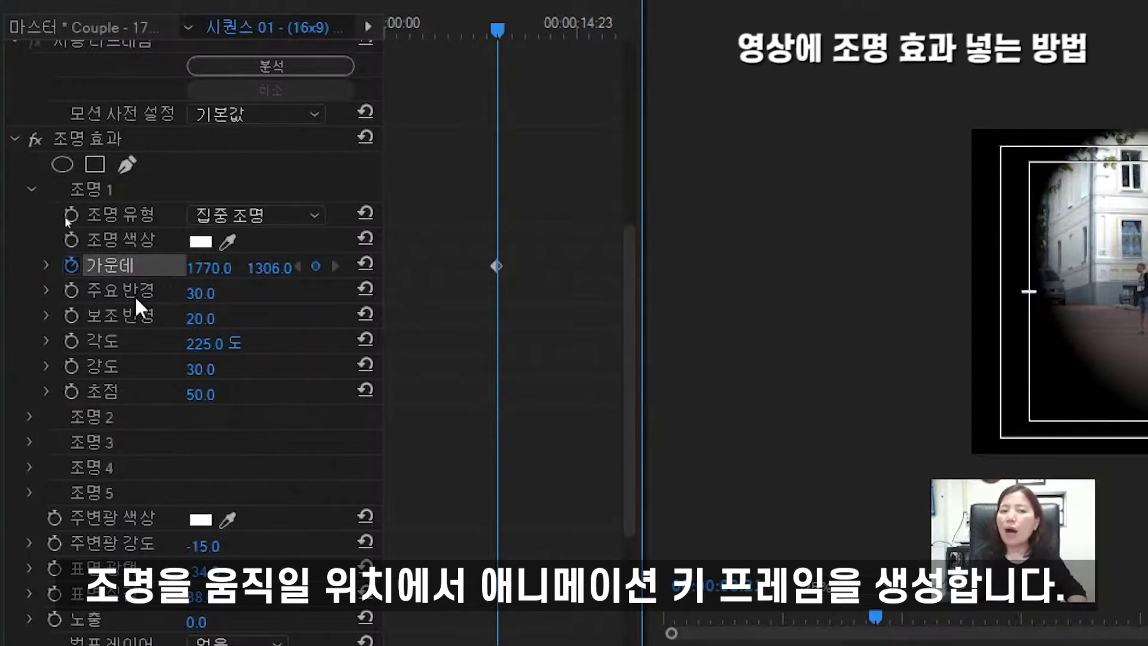
pyautogui.click(73, 290)
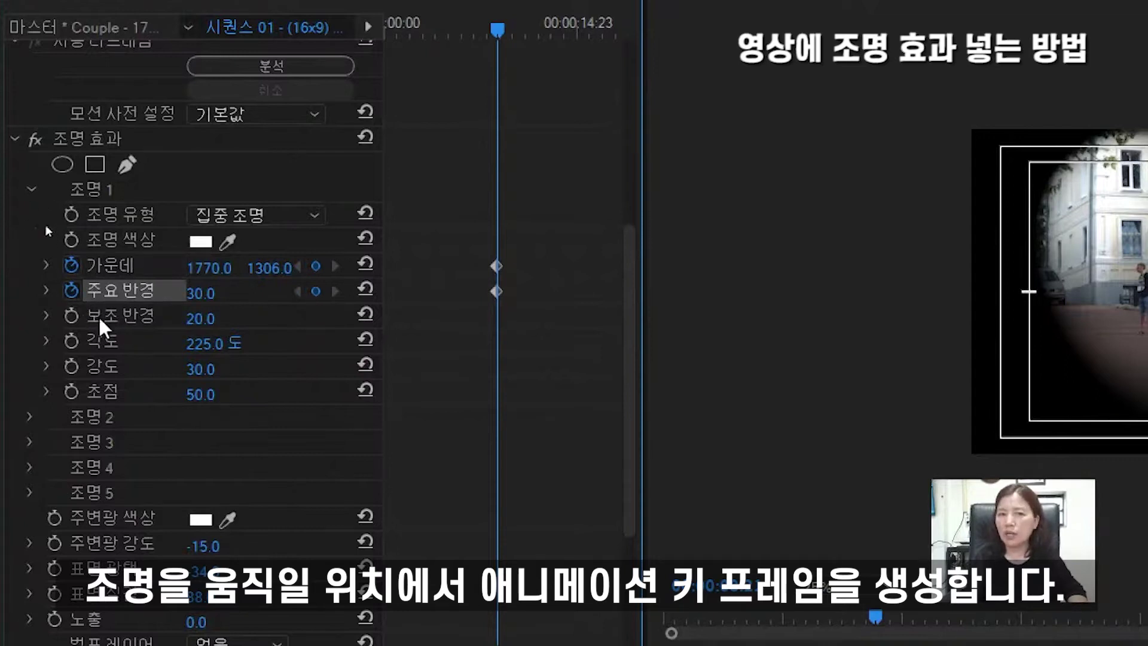
pyautogui.click(71, 316)
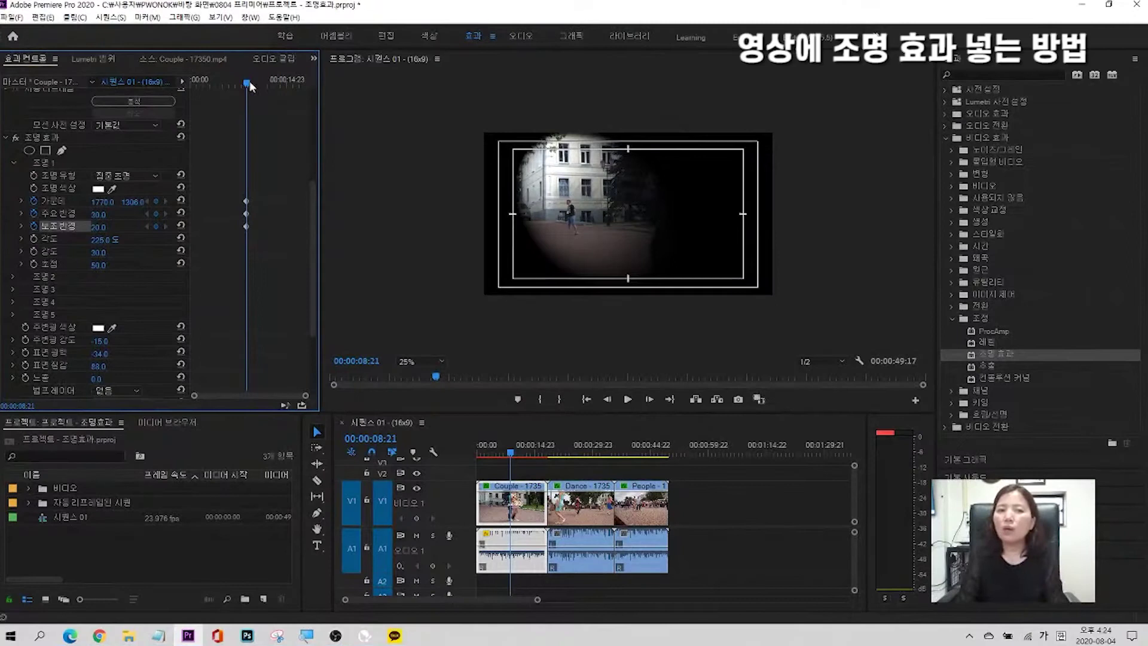
# Add a center keyframe for 조명 1 at 00:00:09:10 with the horizontal position set to 2067
pyautogui.moveTo(497, 29); pyautogui.dragTo(517, 25)
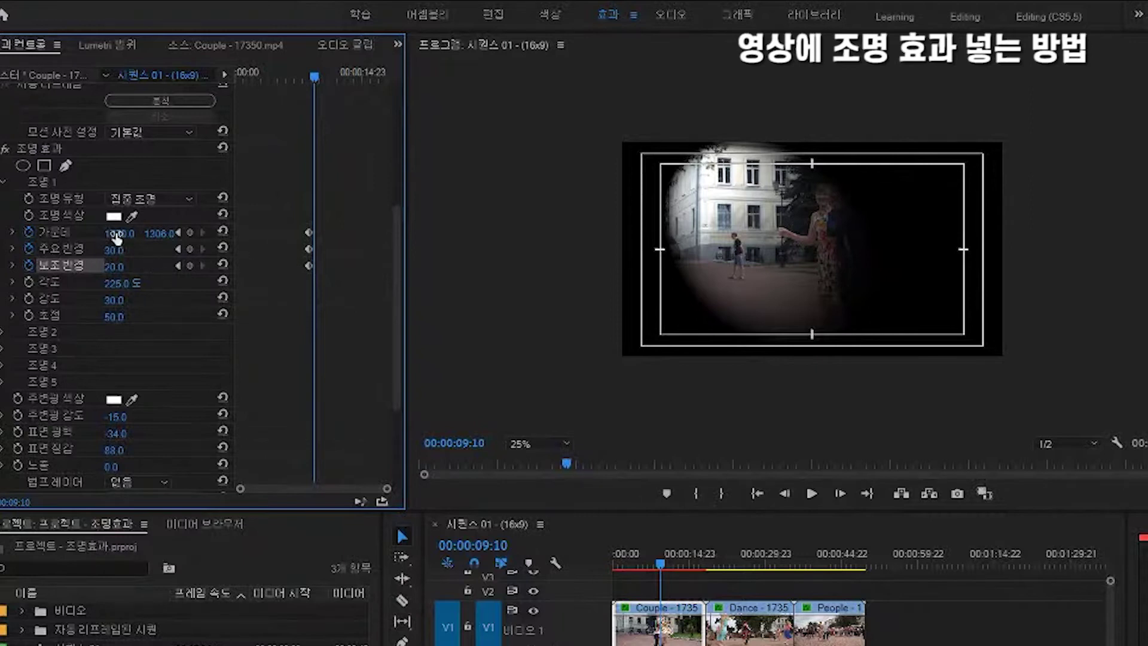
pyautogui.moveTo(119, 233); pyautogui.dragTo(297, 233)
# Add holding keyframes for the major radius of 30 and minor radius of 20 at 00:00:11:14
pyautogui.moveTo(315, 78); pyautogui.dragTo(342, 82)
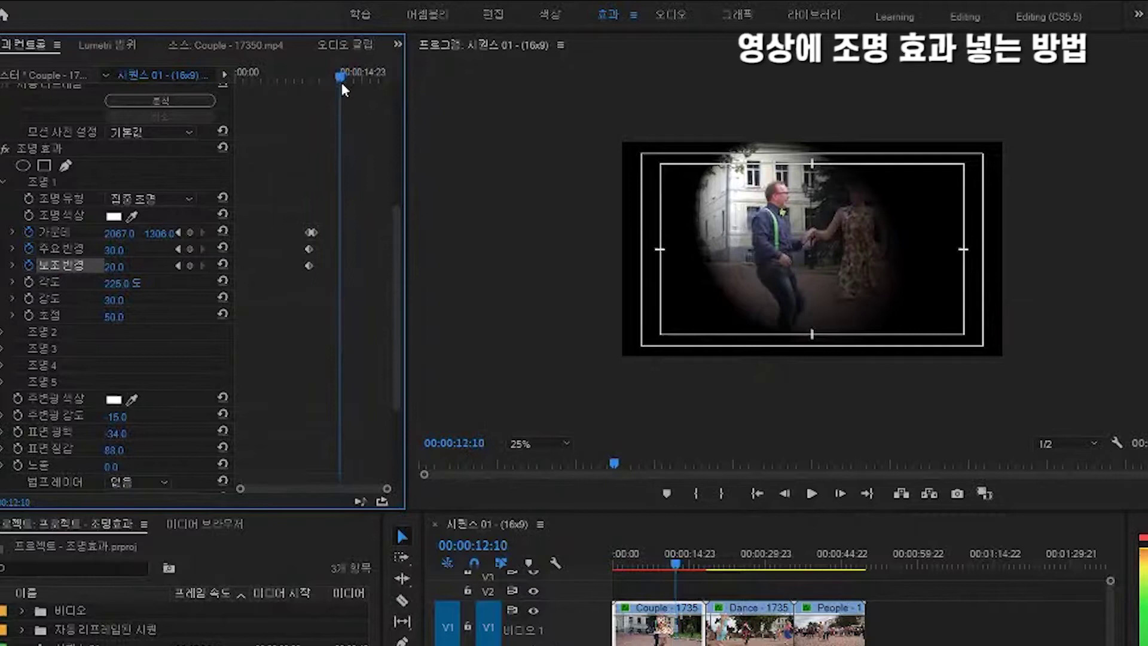
pyautogui.click(119, 254)
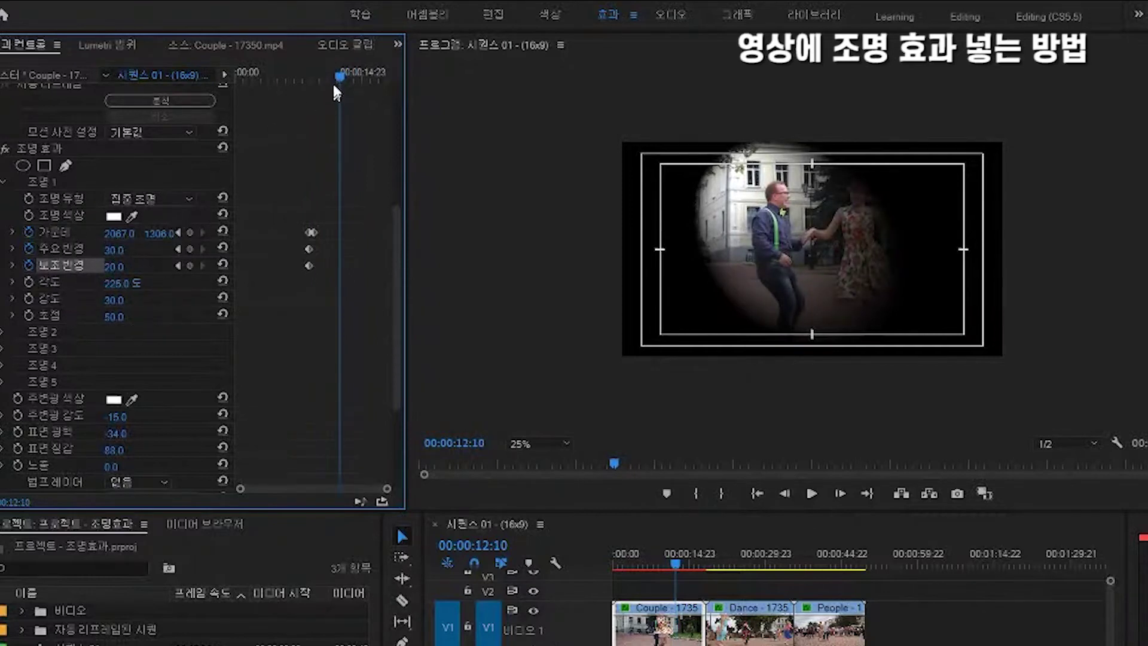
pyautogui.moveTo(340, 76); pyautogui.dragTo(336, 73)
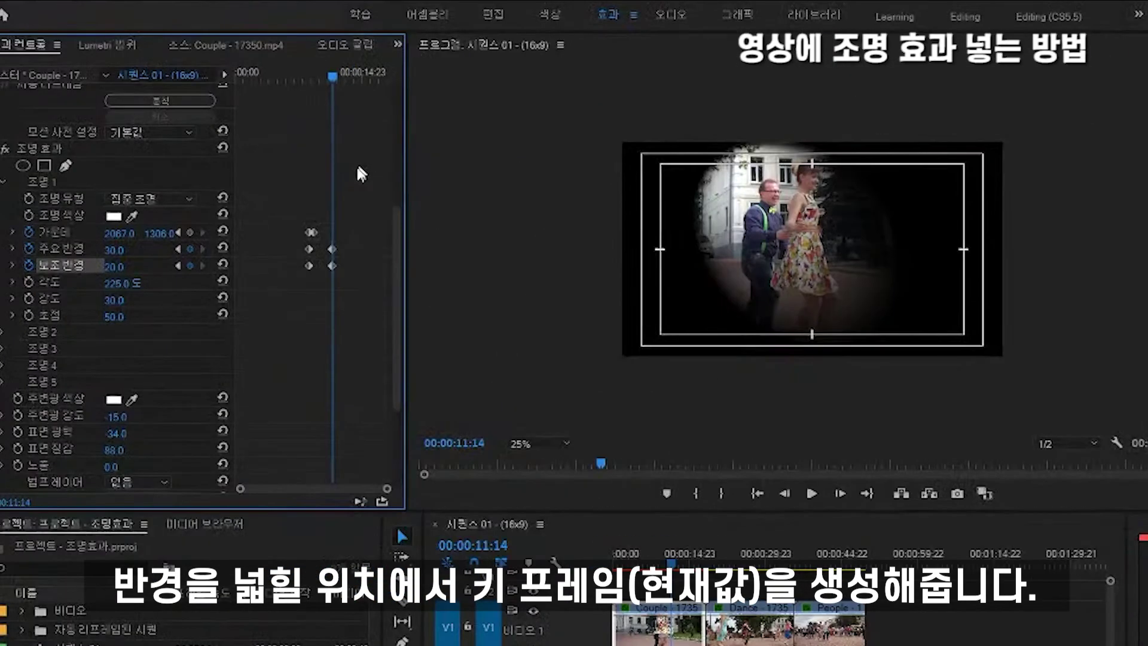
# Widen the spotlight at 00:00:12:12 by setting the major radius to 37 and the minor radius to 26
pyautogui.moveTo(338, 74); pyautogui.dragTo(343, 76)
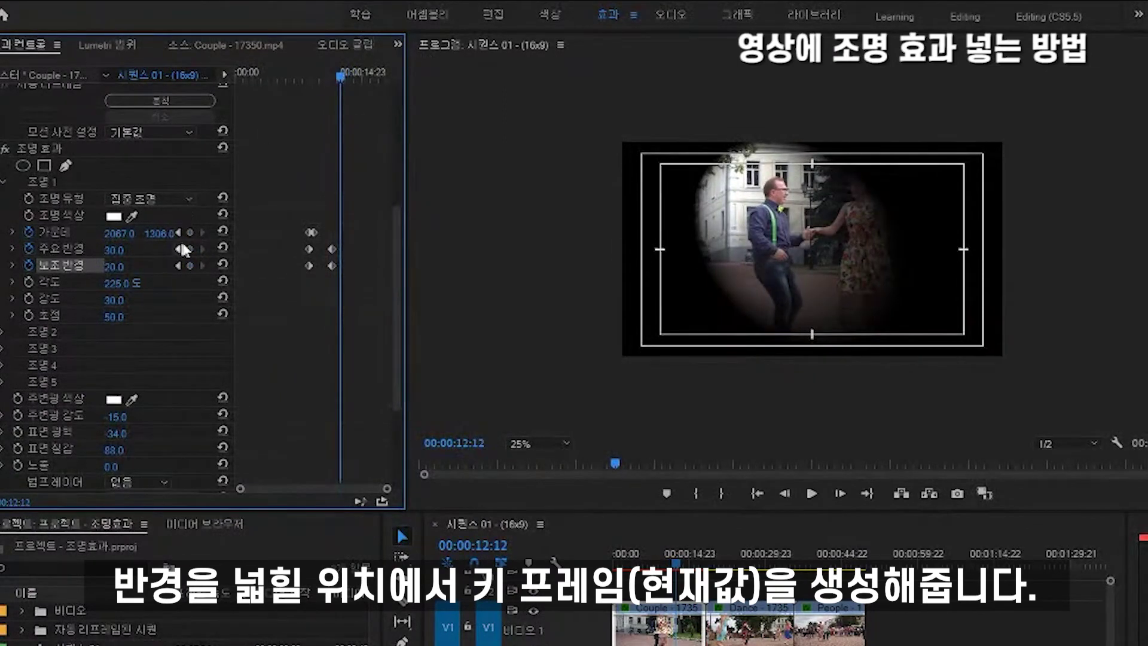
pyautogui.click(116, 250)
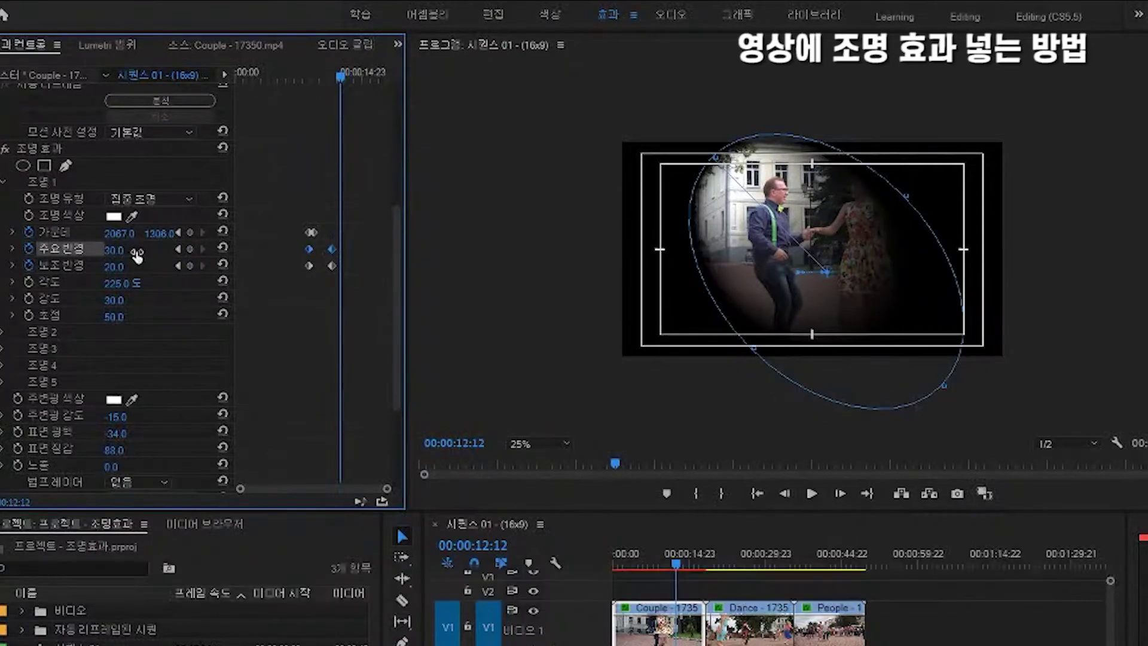
pyautogui.moveTo(113, 250); pyautogui.dragTo(137, 250)
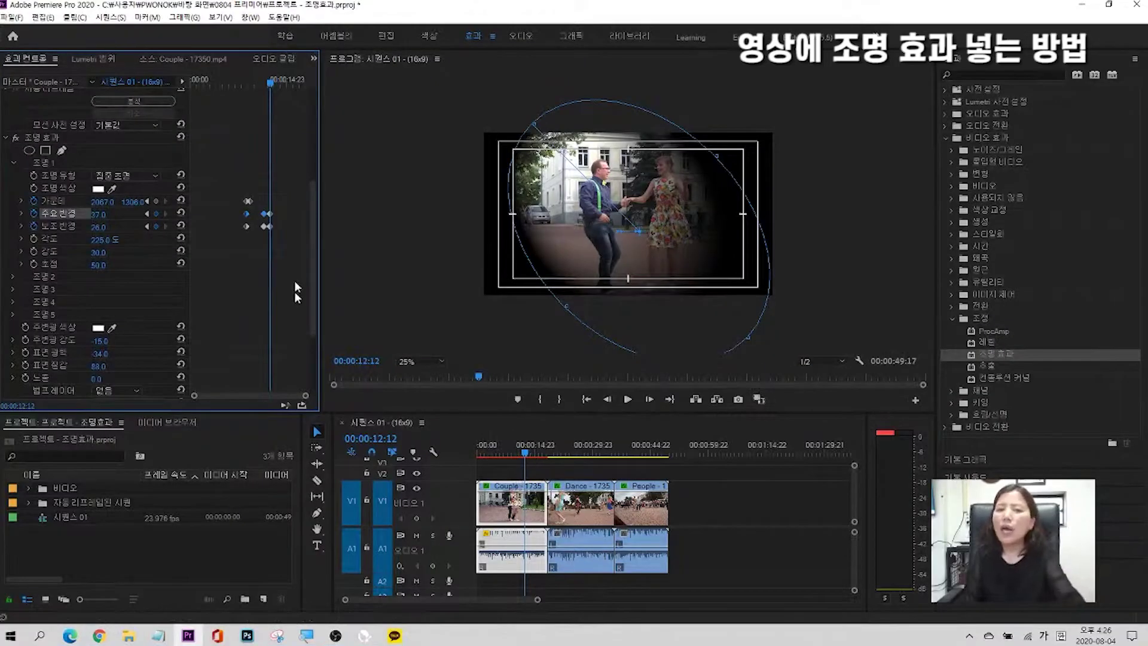
# Go back to the start of the sequence to preview the animated spotlight on the Couple clip
pyautogui.moveTo(525, 456); pyautogui.dragTo(469, 442)
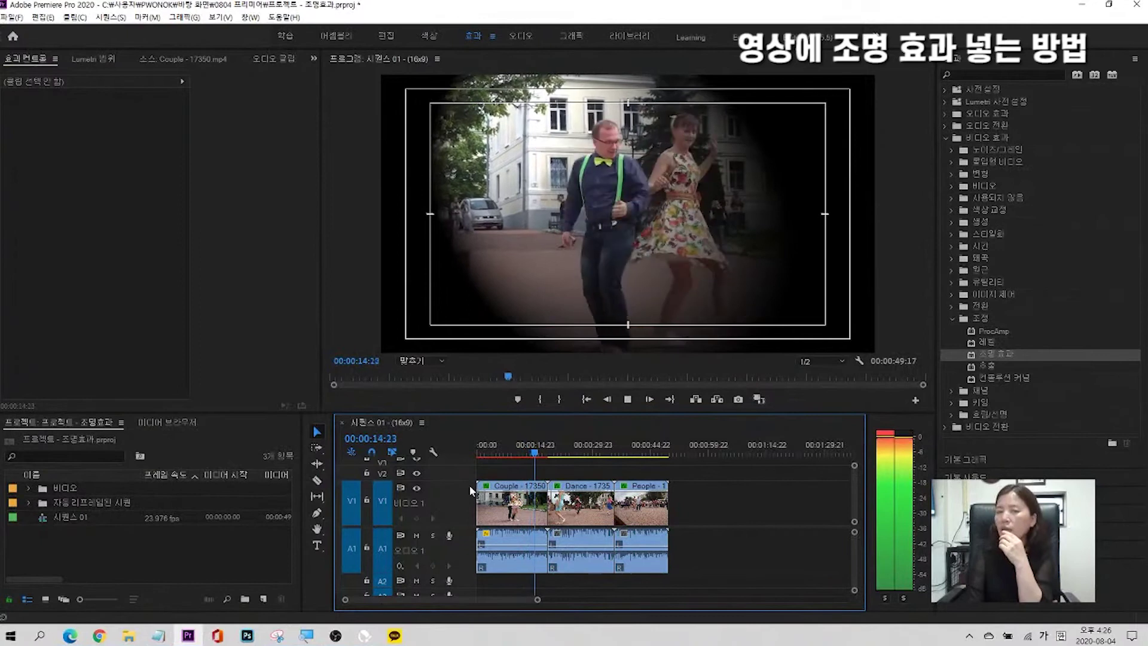
# Trim the end of the Dance clip to 00:00:31:19 and ripple-delete the gap before the People clip
pyautogui.click(604, 455)
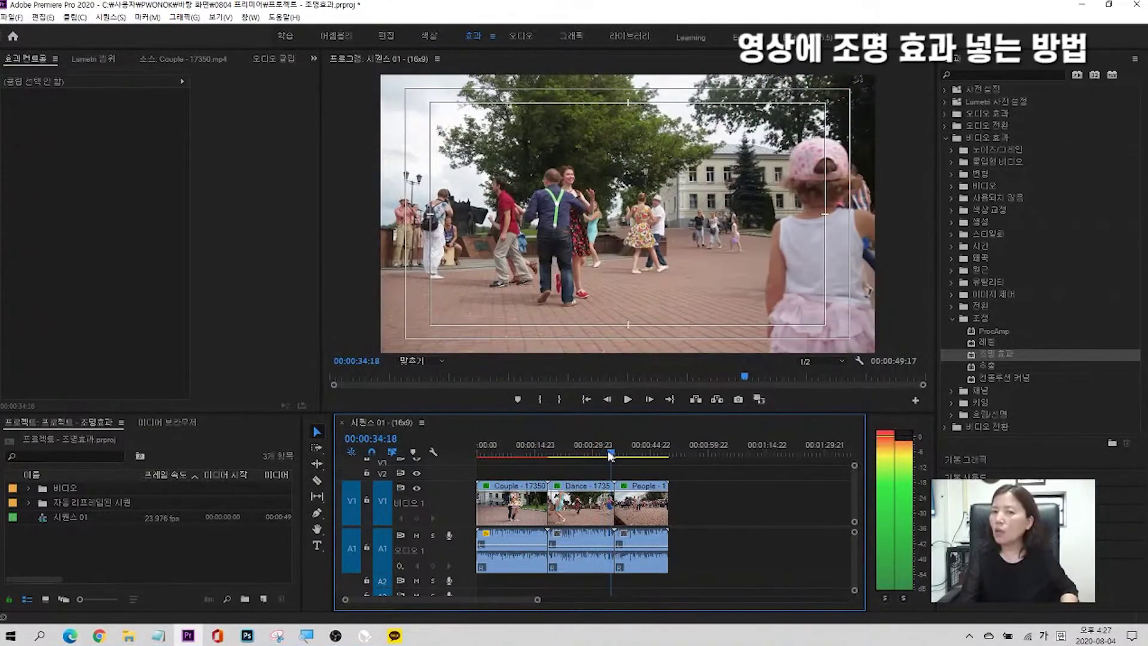
pyautogui.click(601, 452)
pyautogui.click(599, 453)
pyautogui.moveTo(614, 500); pyautogui.dragTo(603, 500)
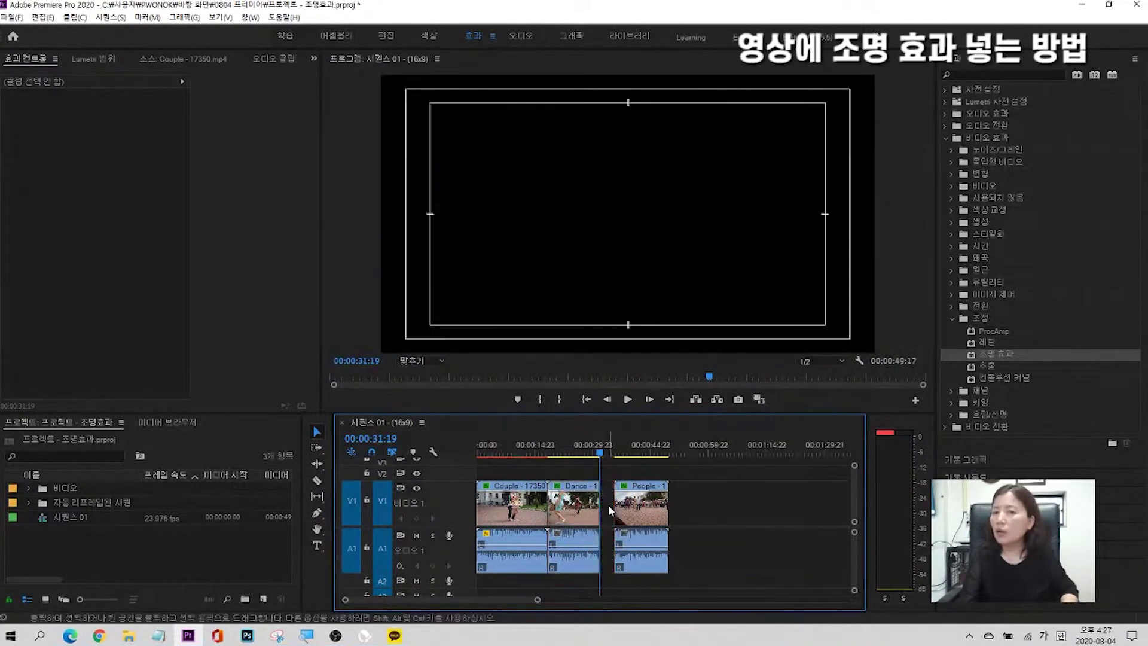
pyautogui.rightClick(610, 509)
pyautogui.click(634, 513)
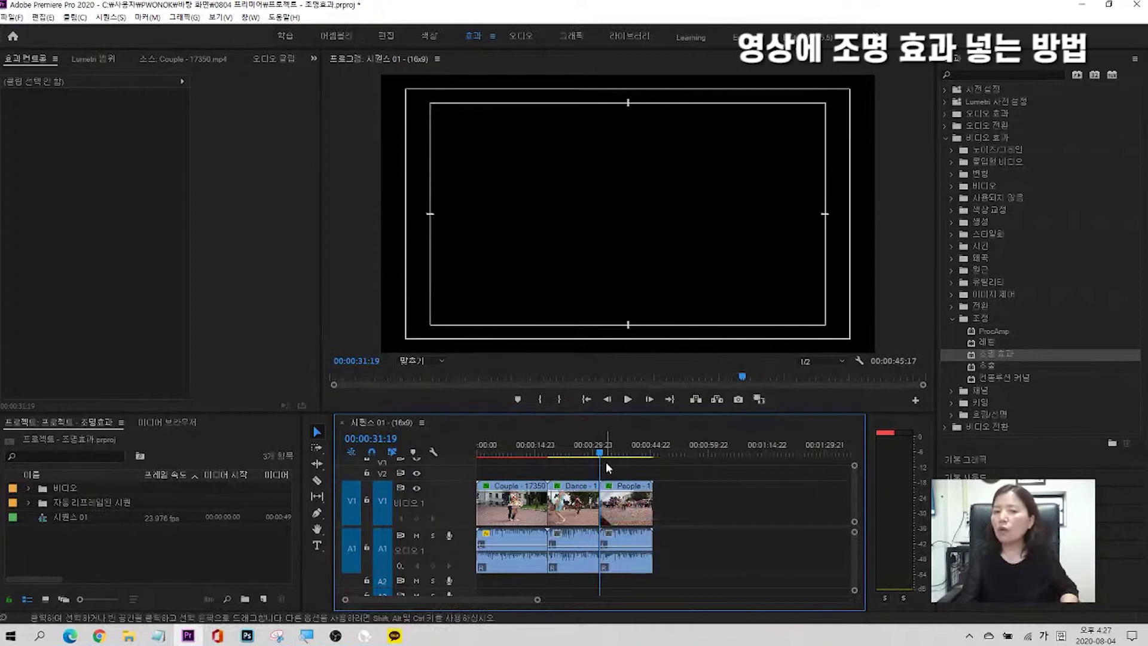
# Apply the 조명 효과 effect to the Dance clip
pyautogui.moveTo(599, 454); pyautogui.dragTo(583, 448)
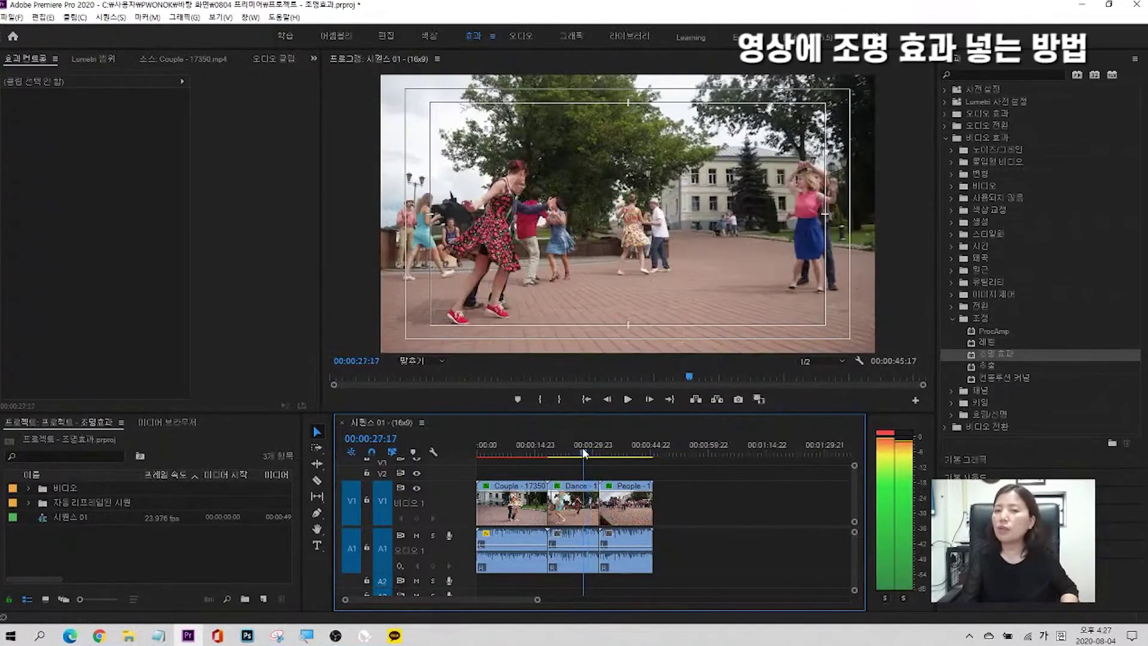
pyautogui.click(997, 354)
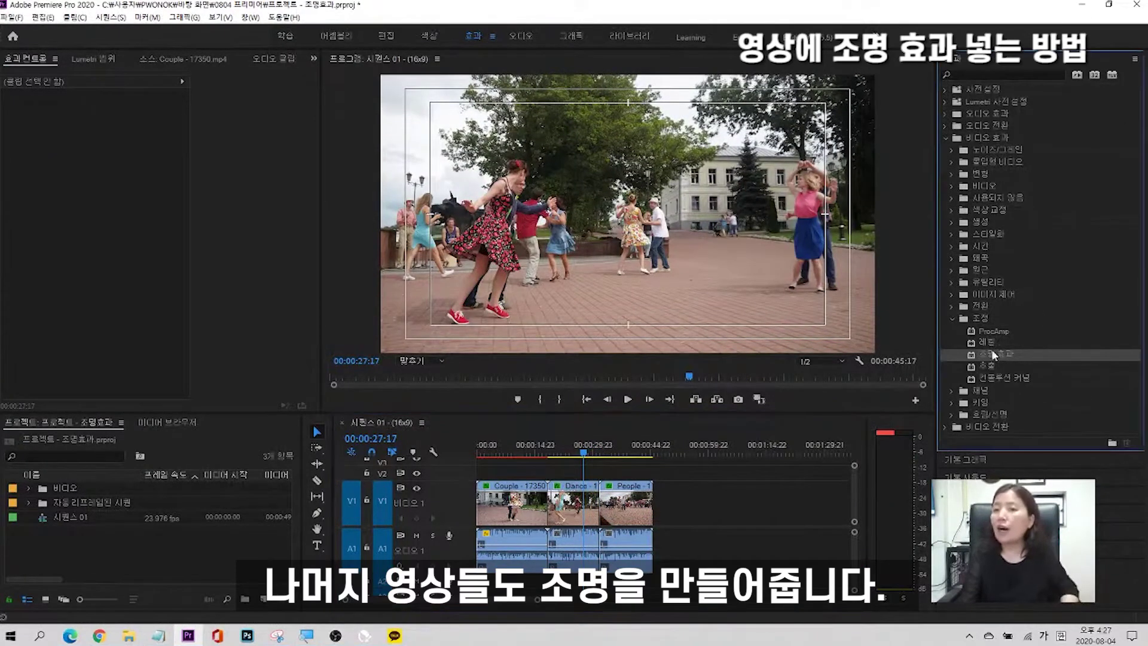
pyautogui.moveTo(669, 423); pyautogui.dragTo(583, 514)
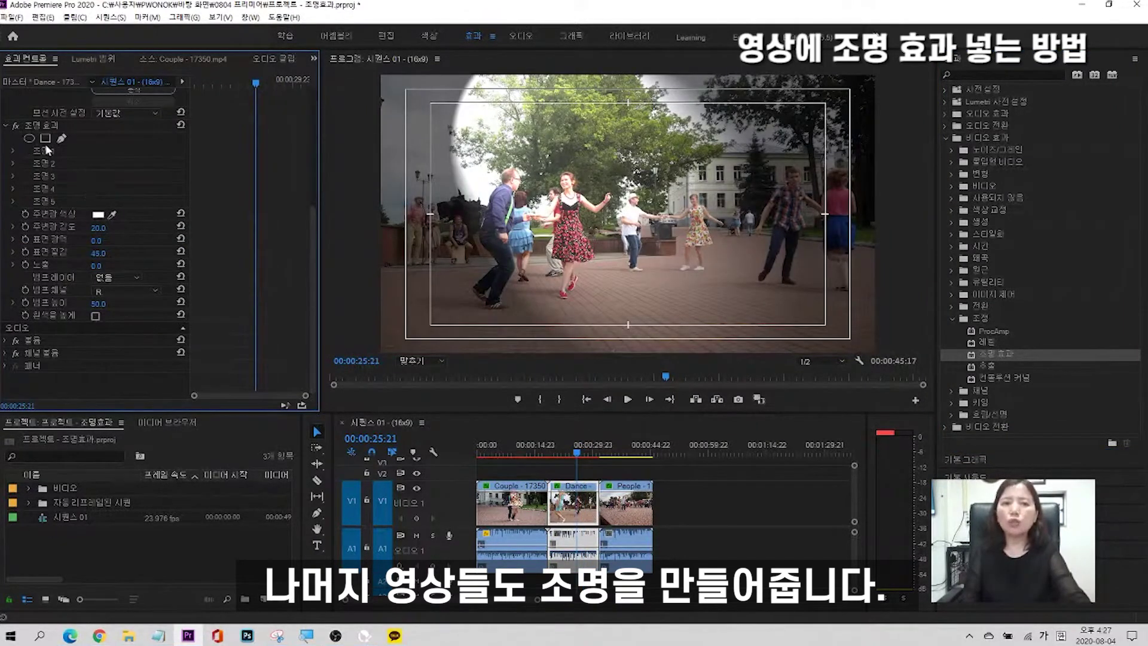
# Shrink 조명 1 on the Dance clip to a major radius of 24, adjust its horizontal center, and lower the ambient intensity
pyautogui.click(12, 151)
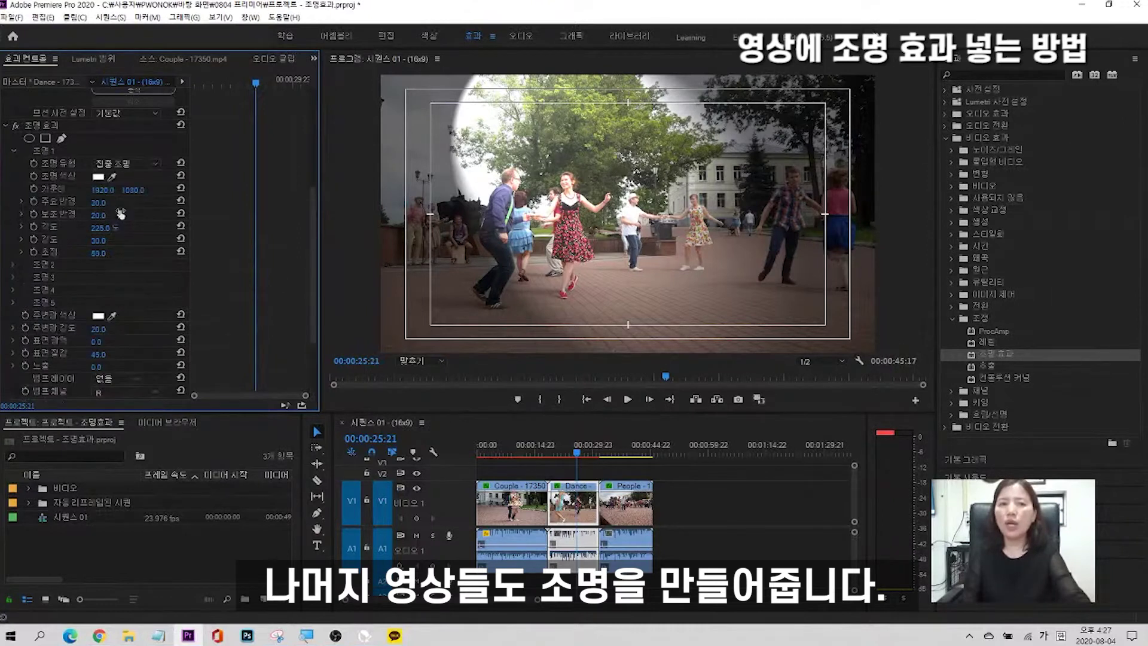
pyautogui.moveTo(99, 216); pyautogui.dragTo(111, 203)
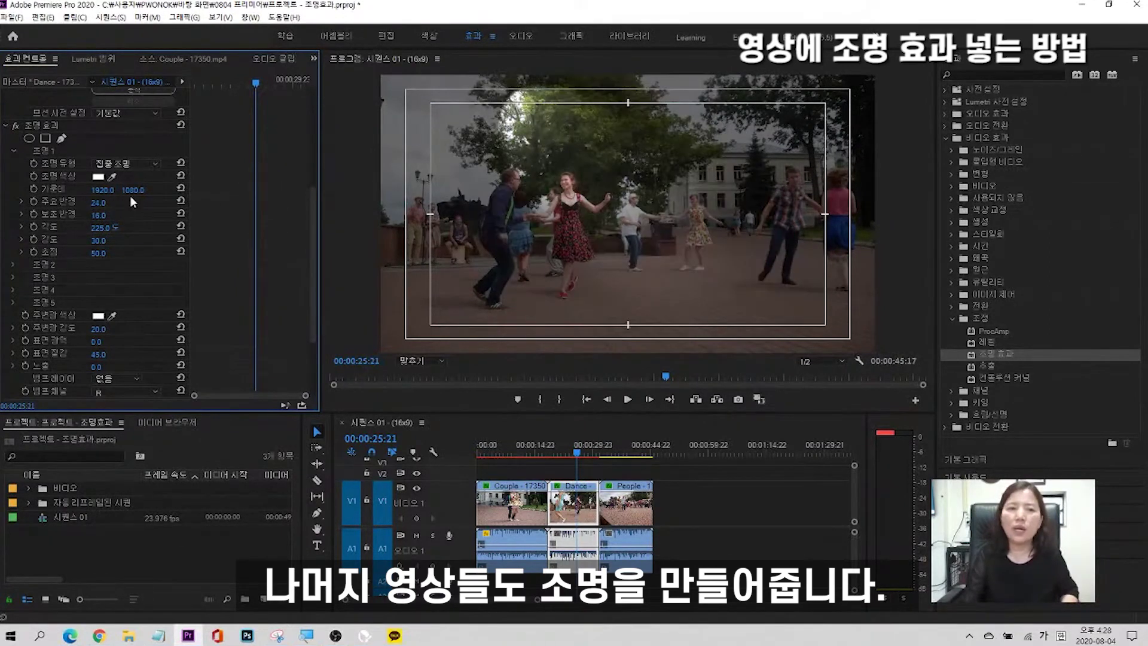
pyautogui.click(105, 193)
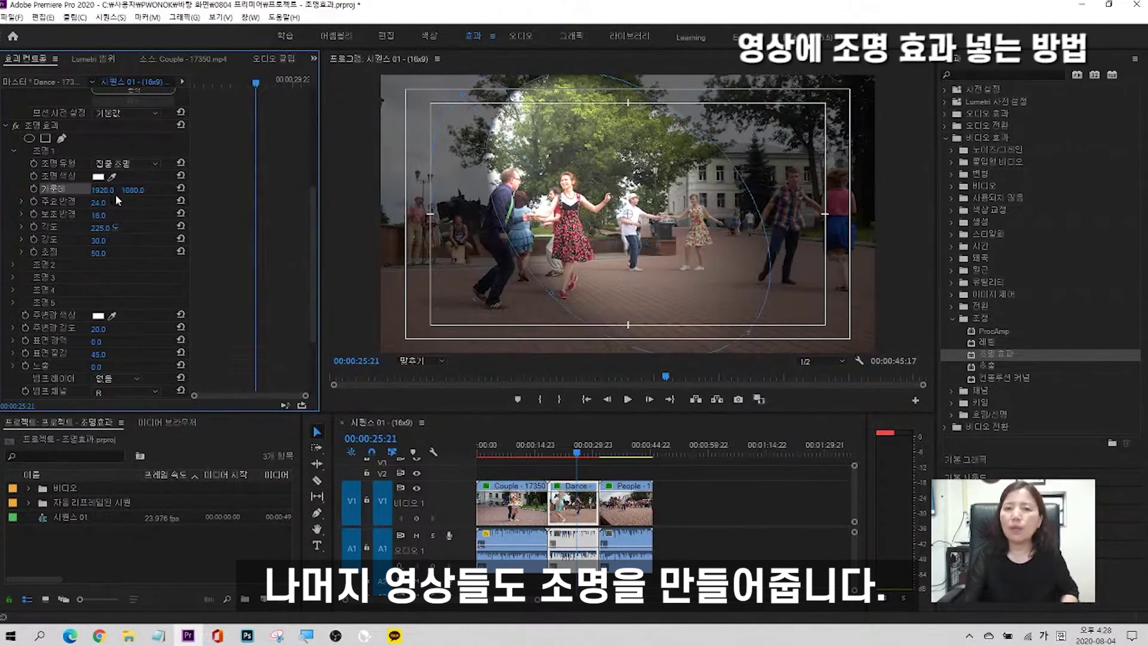
pyautogui.moveTo(116, 195); pyautogui.dragTo(96, 195)
pyautogui.scroll(-3, 95, 239)
pyautogui.moveTo(97, 227); pyautogui.dragTo(90, 228)
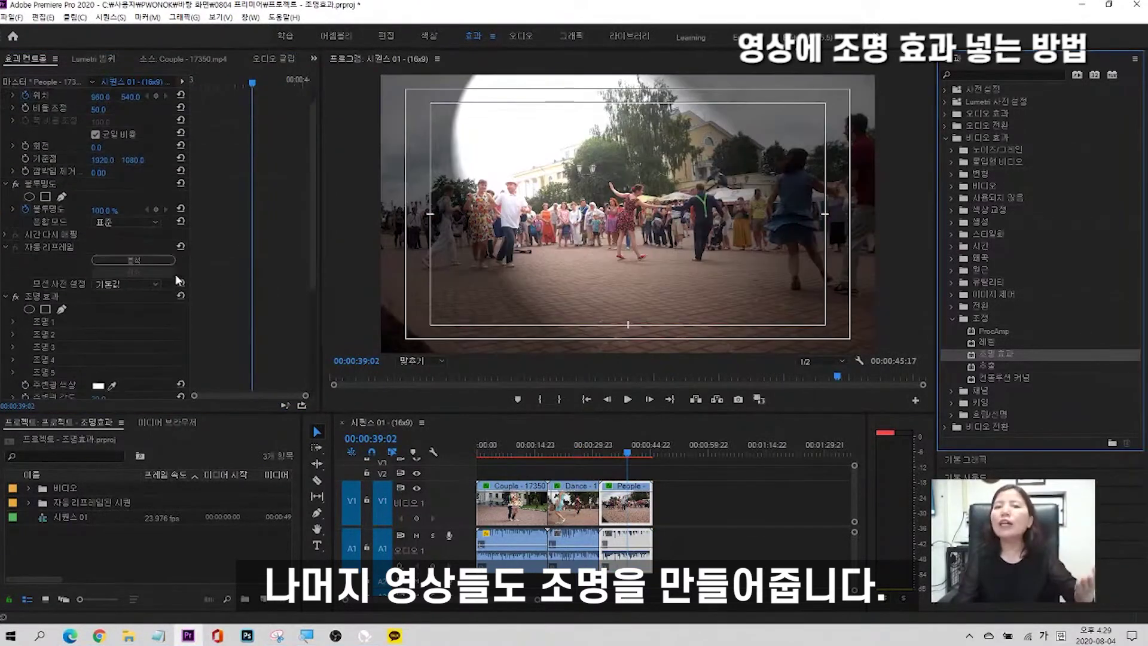
# Set the ambient intensity (주변광 강도) of 조명 효과 on the People clip to 3
pyautogui.scroll(-3, 138, 270)
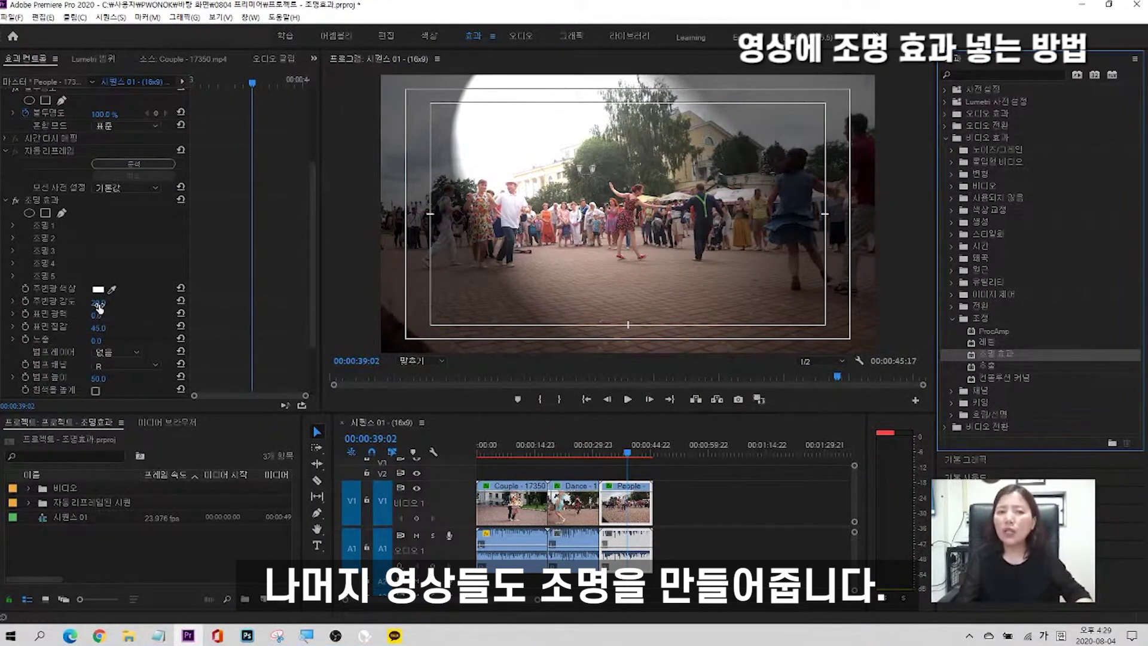
pyautogui.click(98, 303)
pyautogui.write('2')
pyautogui.press('Return')
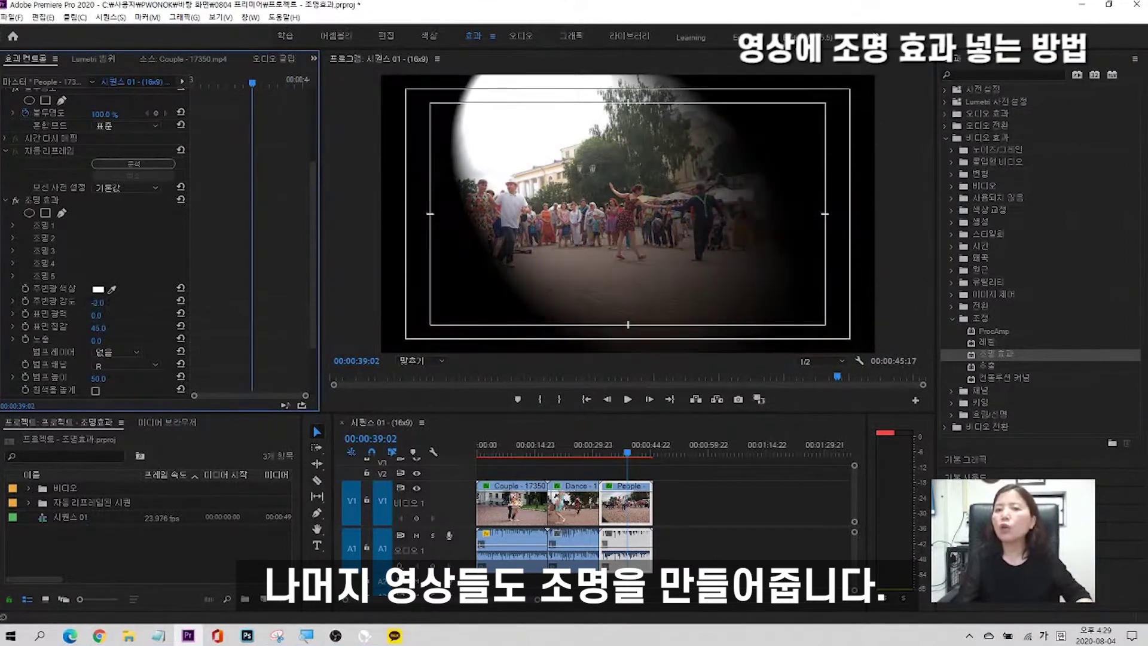
pyautogui.write('3')
pyautogui.press('Return')
# Try the 전체 조명 light type for 조명 1 on the People clip and return it to 집중 조명
pyautogui.click(13, 225)
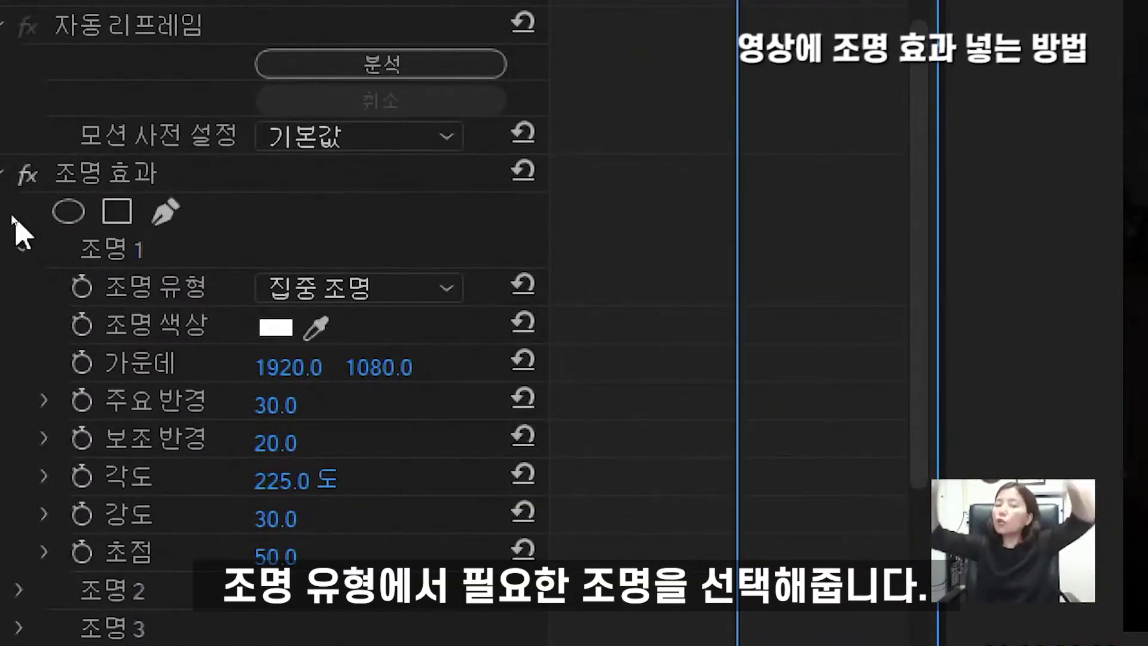
pyautogui.click(276, 293)
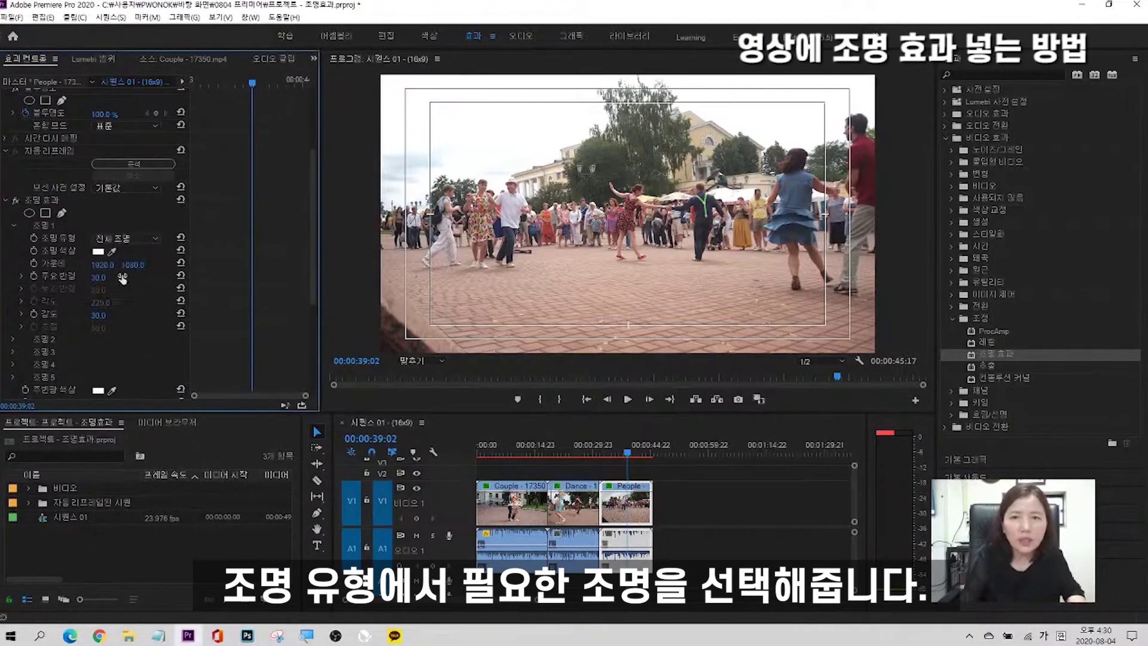
pyautogui.click(347, 402)
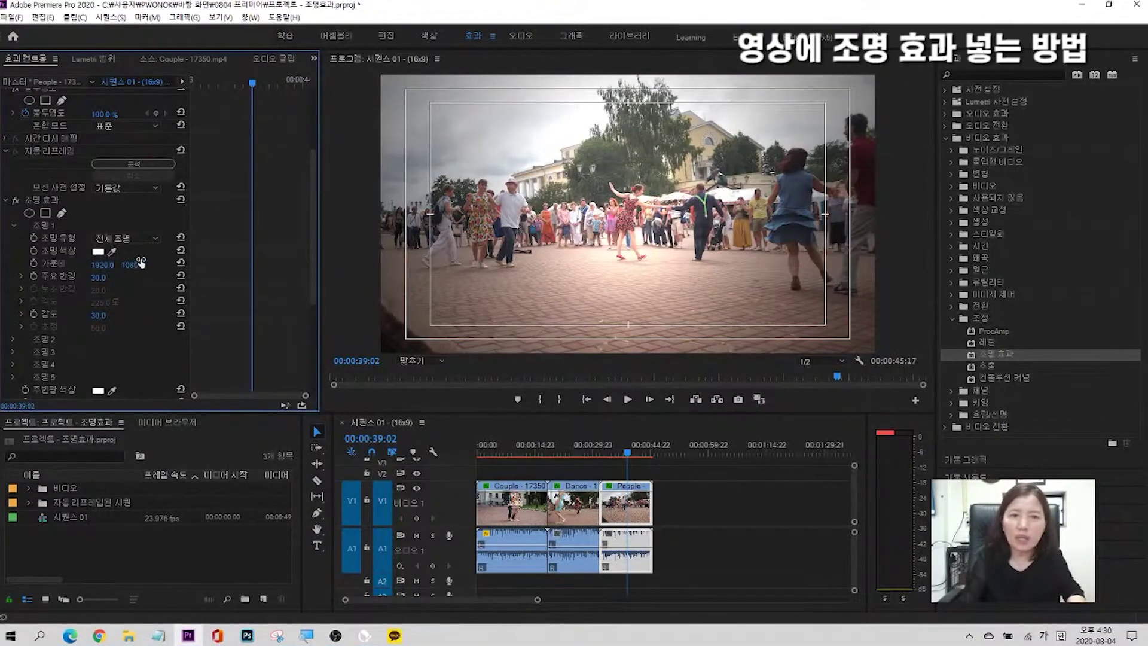
pyautogui.click(134, 238)
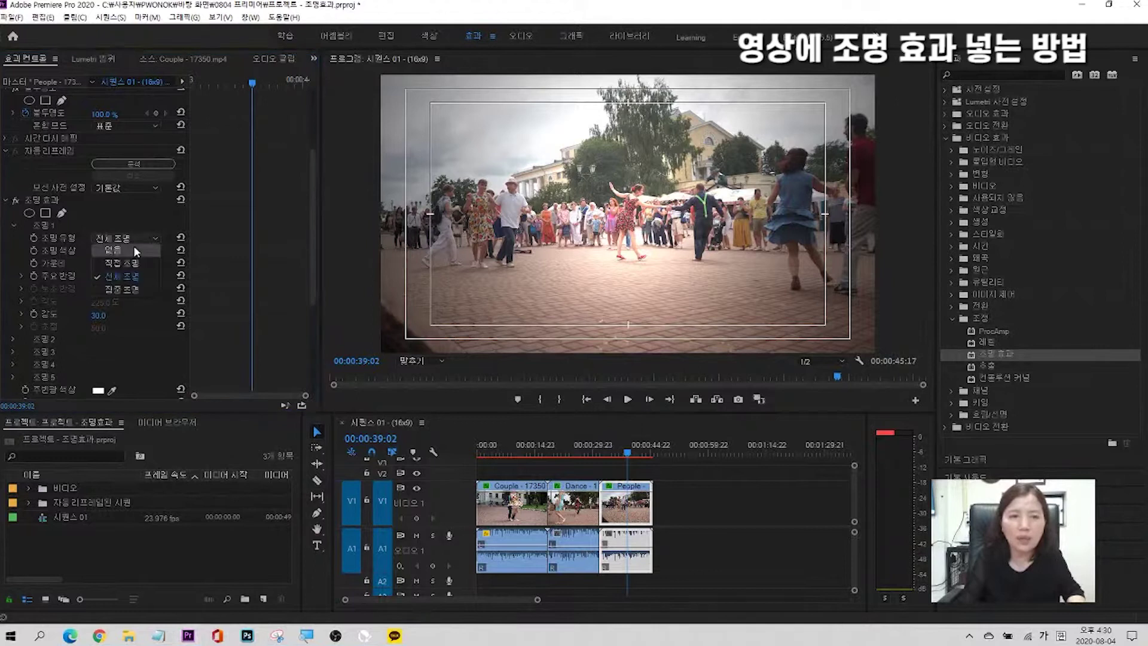
pyautogui.click(131, 285)
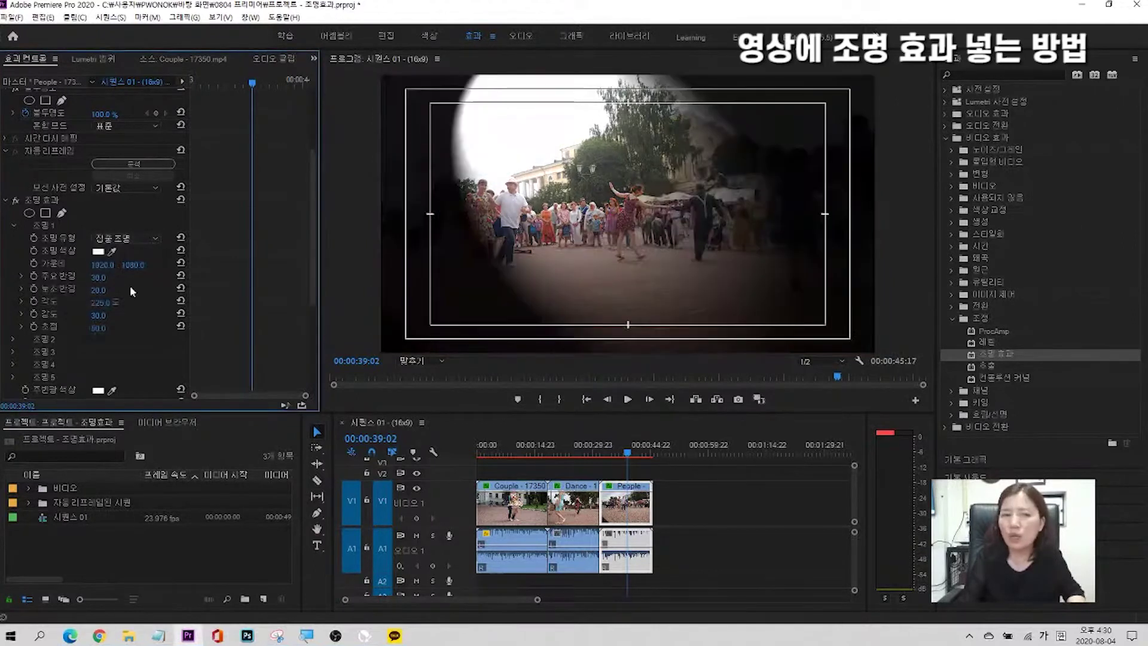
pyautogui.click(136, 238)
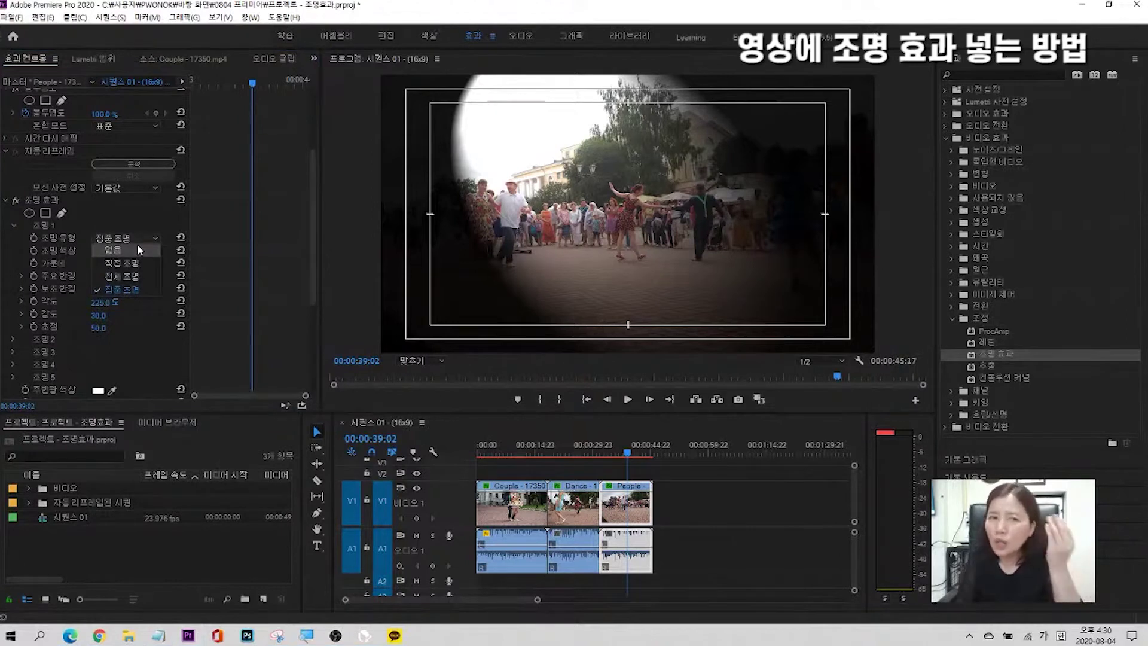
pyautogui.click(138, 236)
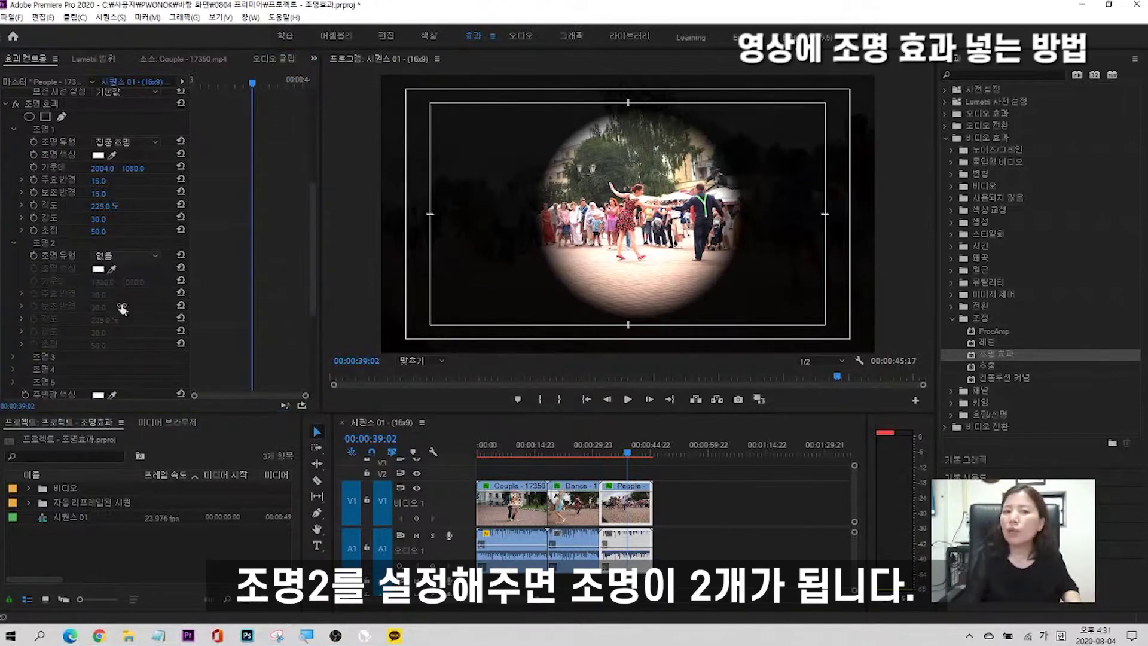
# Set 조명 2 on the People clip to 집중 조명 with major and minor radii of 10 and a horizontal center of 902
pyautogui.click(122, 306)
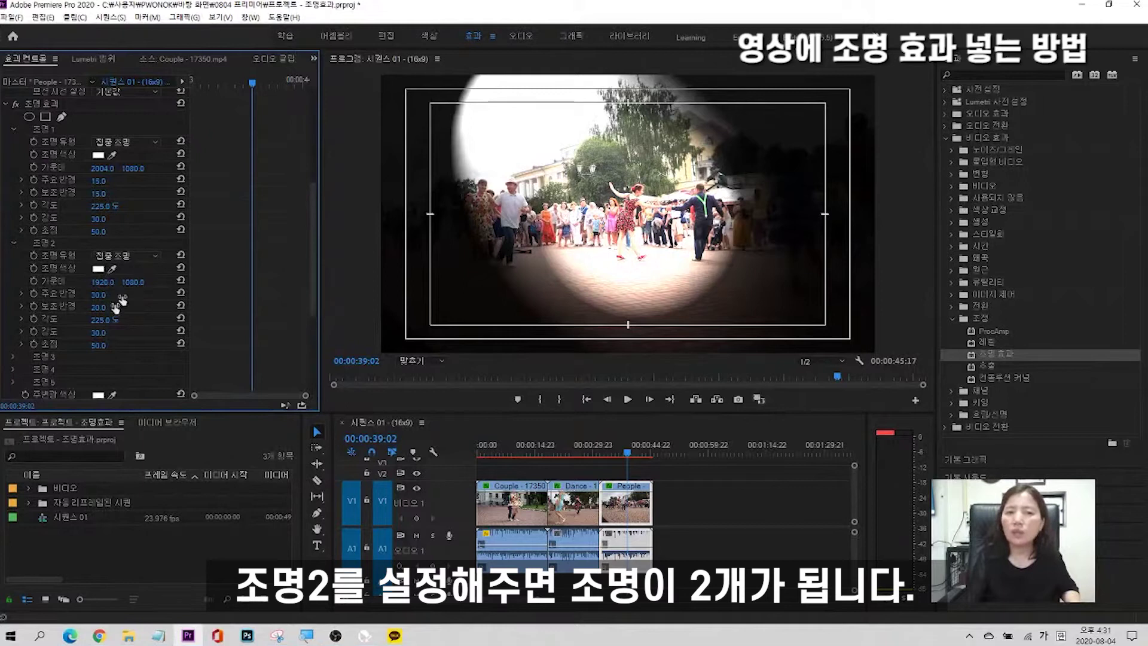
pyautogui.moveTo(102, 283); pyautogui.dragTo(103, 288)
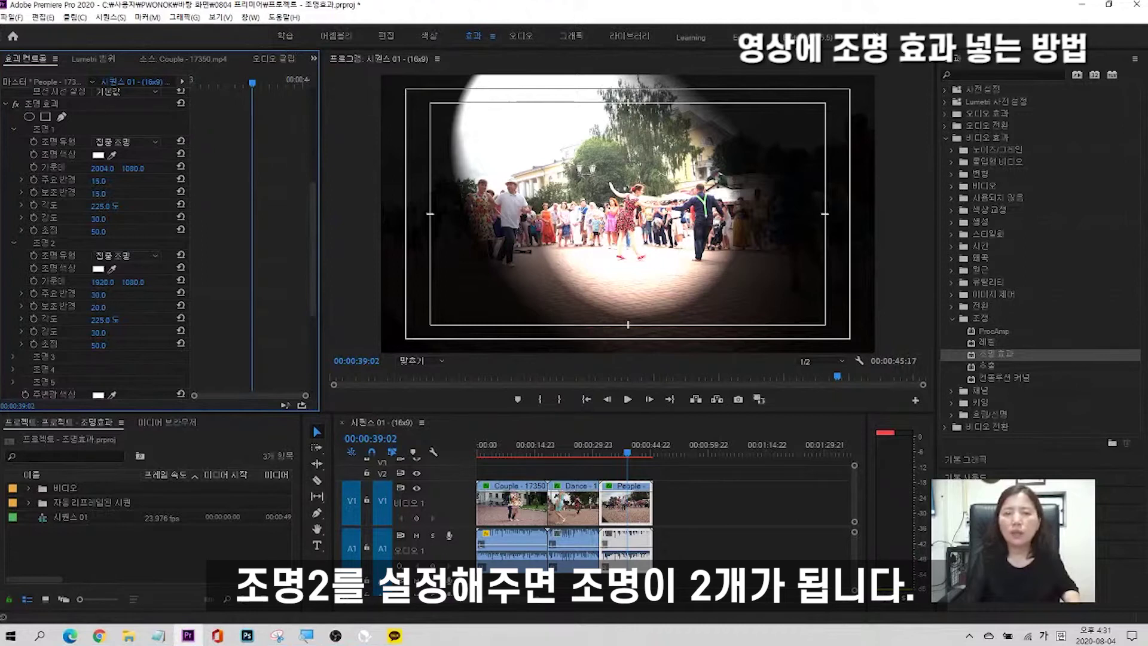
pyautogui.moveTo(98, 294); pyautogui.dragTo(85, 294)
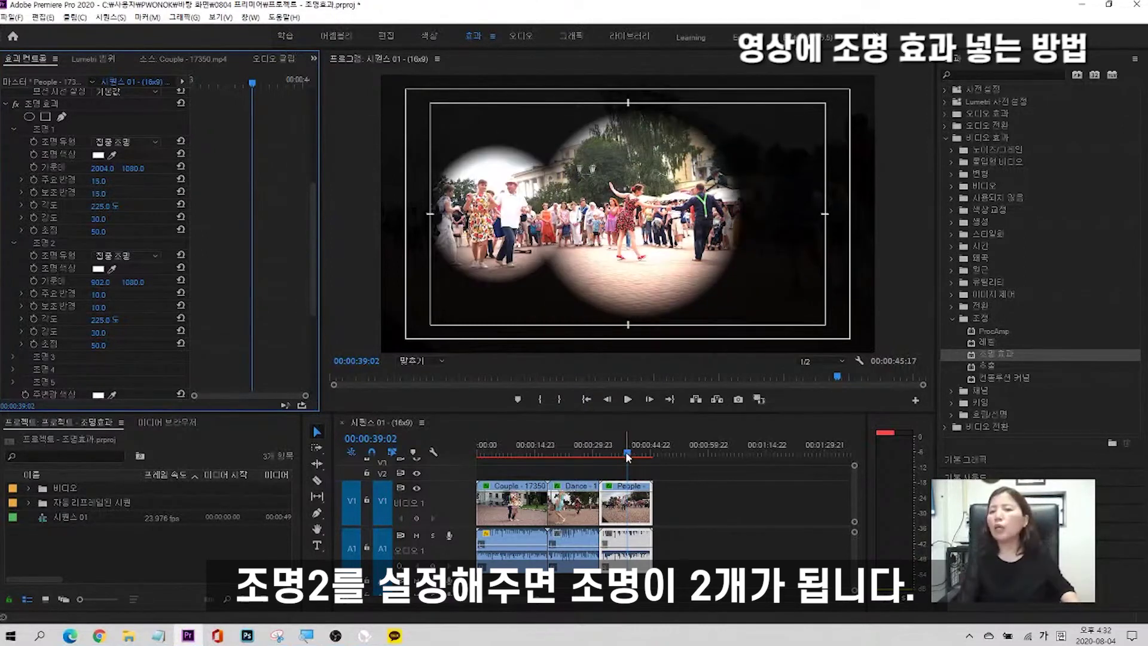
# Play the People clip from near its beginning to check how the two spotlights follow the dancers
pyautogui.moveTo(626, 454); pyautogui.dragTo(604, 457)
pyautogui.press('space')
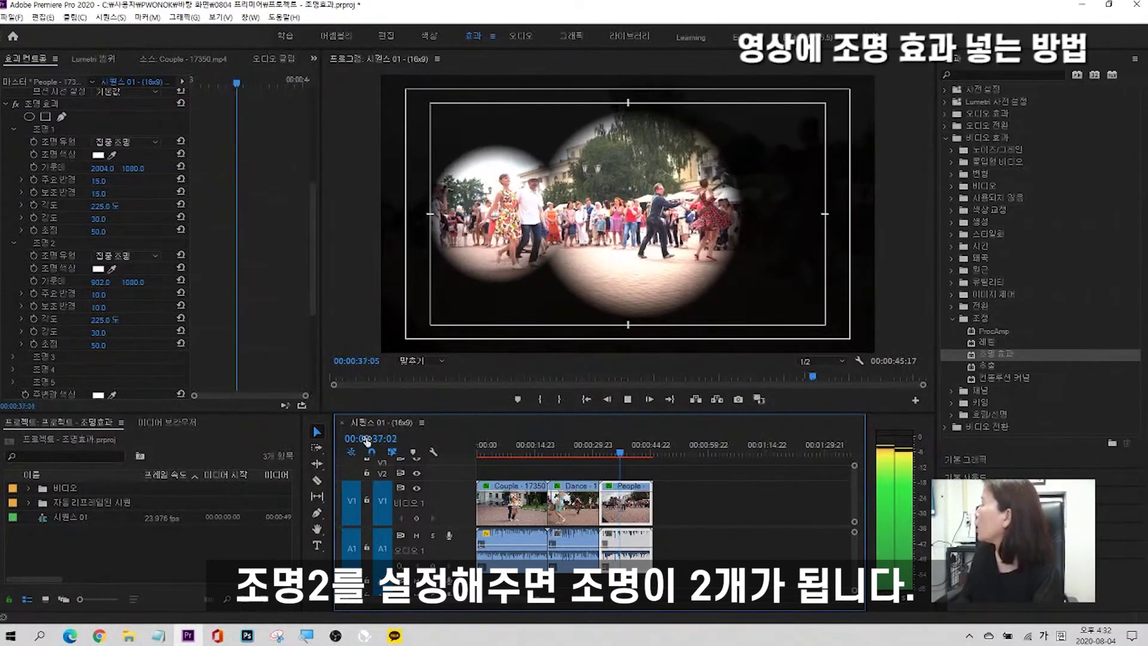
pyautogui.press('space')
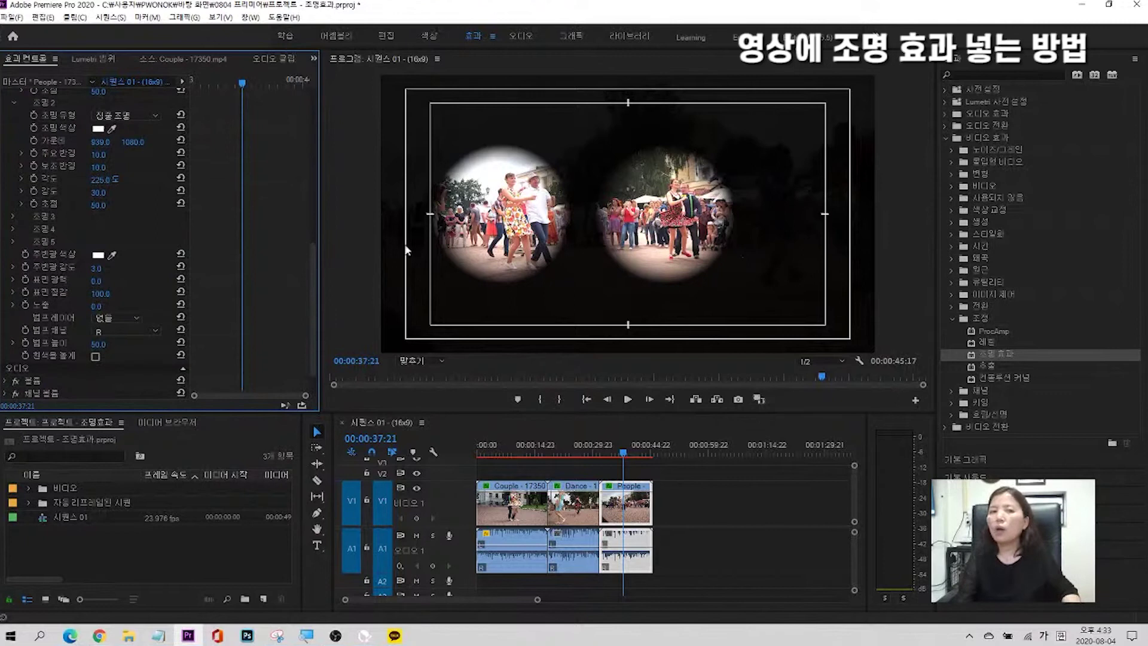
# Set 조명 3 on the People clip to 집중 조명 with major and minor radii of 15 and a horizontal center of 3252
pyautogui.click(14, 218)
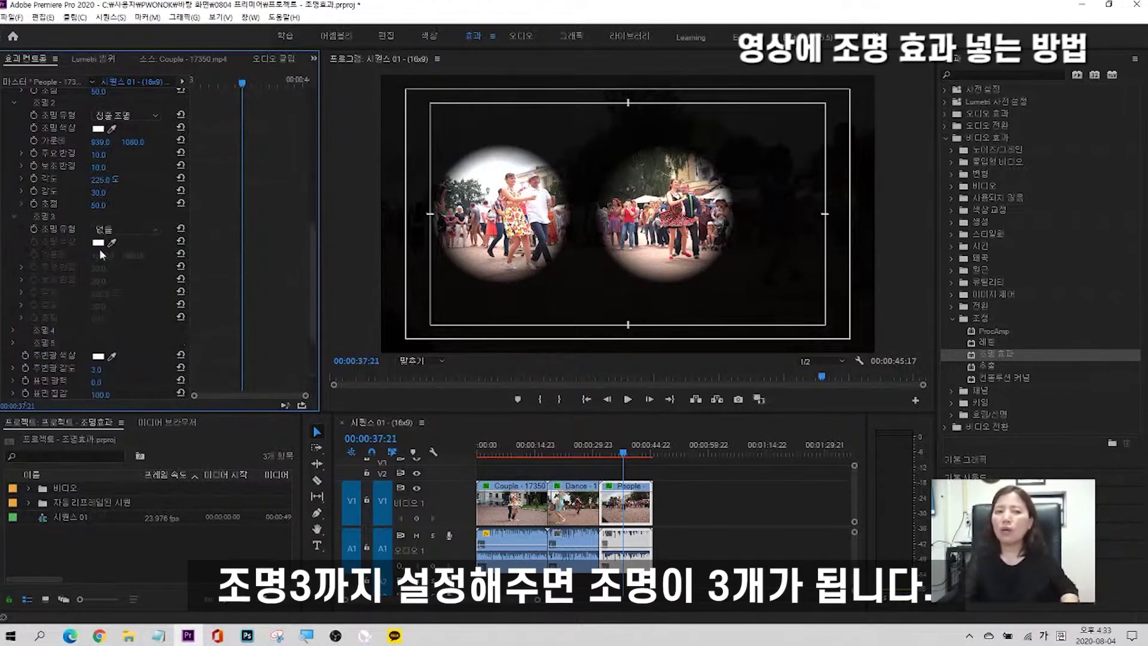
pyautogui.click(121, 228)
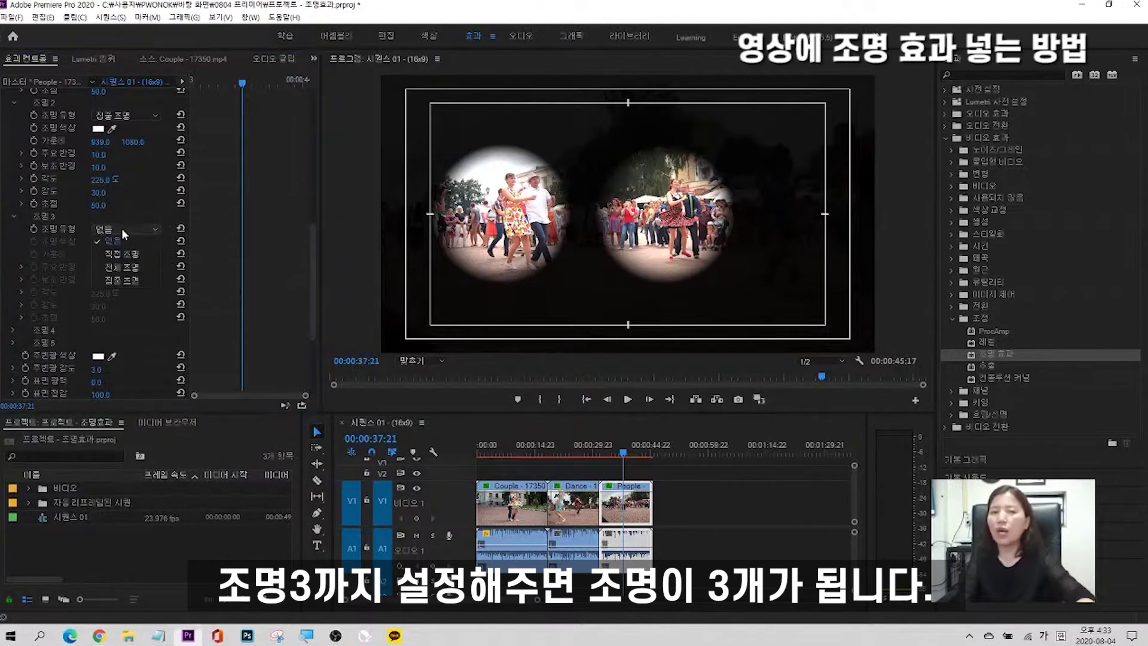
pyautogui.click(121, 280)
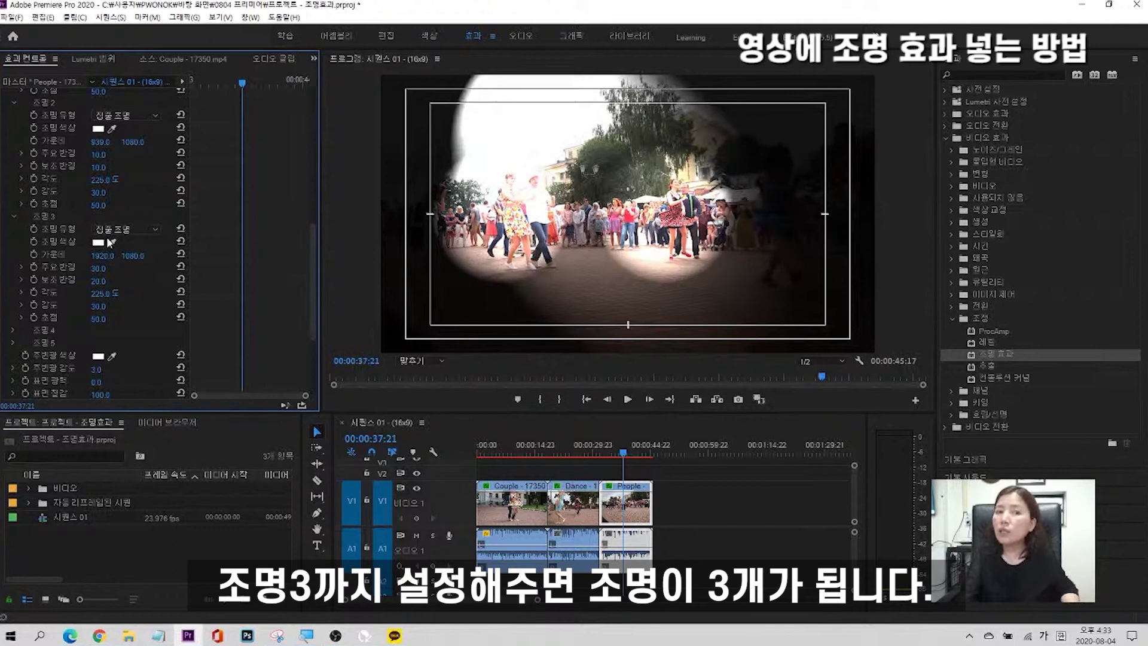
pyautogui.moveTo(99, 268); pyautogui.dragTo(90, 267)
pyautogui.click(99, 280)
pyautogui.write('15')
pyautogui.press('Return')
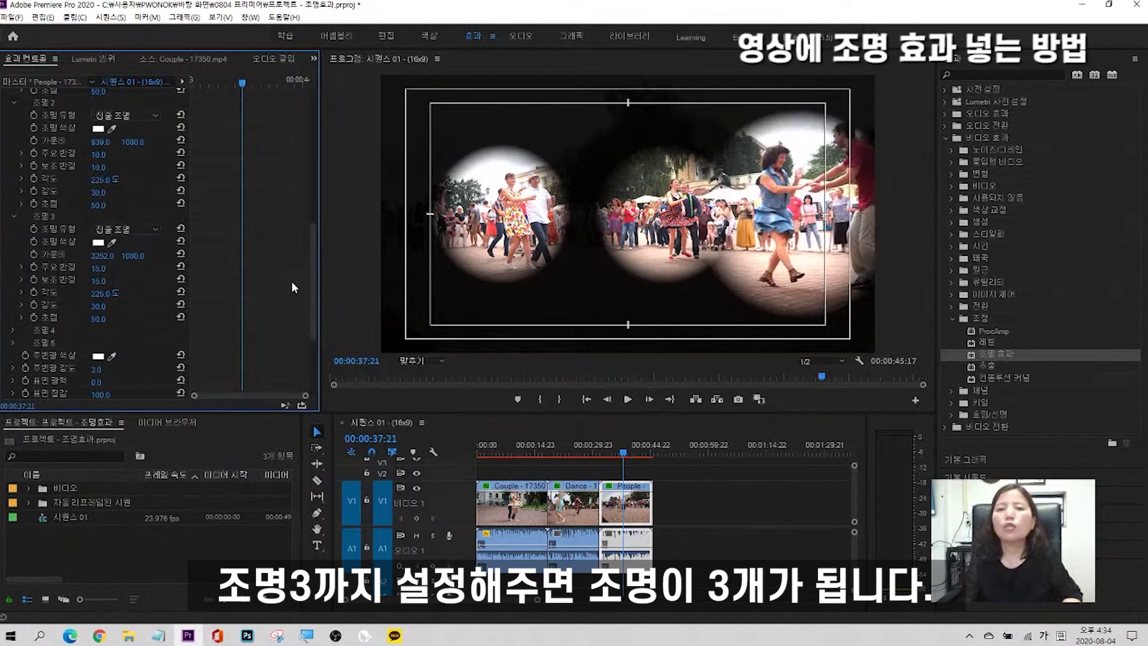
# Enlarge the effect settings to compare the values of 조명 1, 조명 2 and 조명 3, and restore the layout
pyautogui.moveTo(314, 267); pyautogui.dragTo(323, 229)
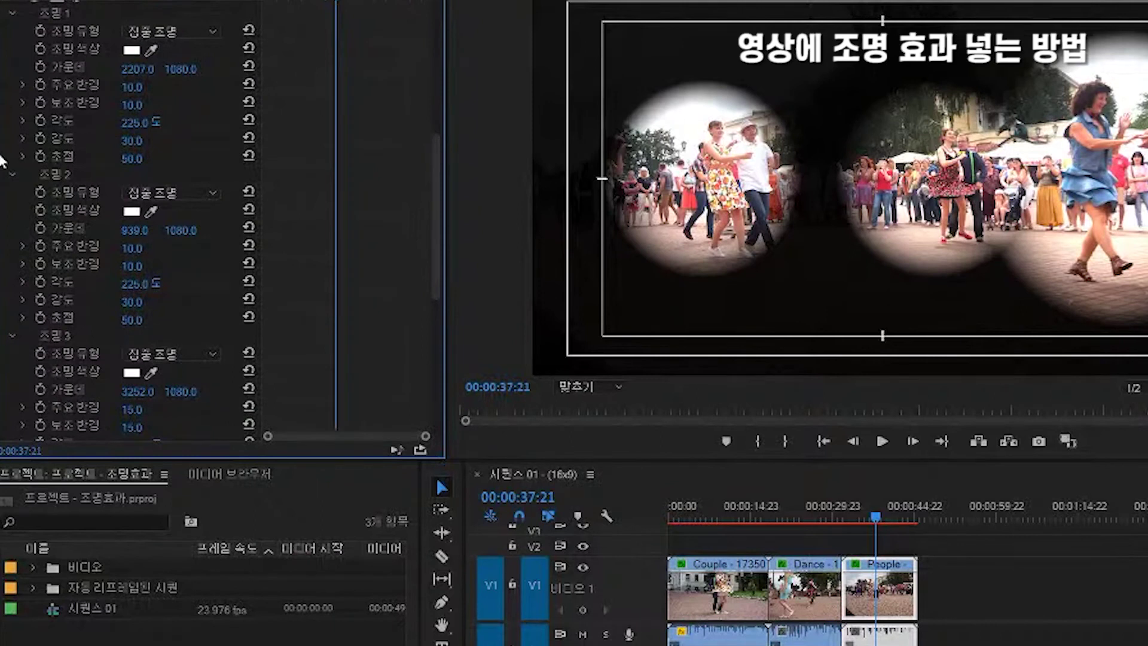
pyautogui.press('`')
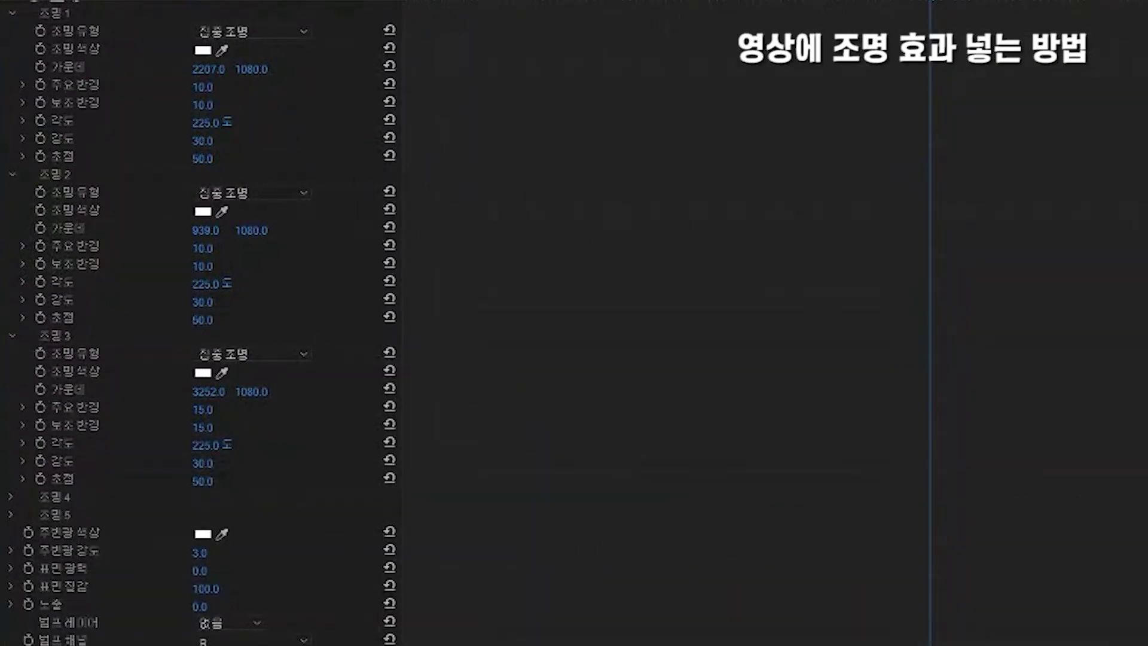
pyautogui.press('`')
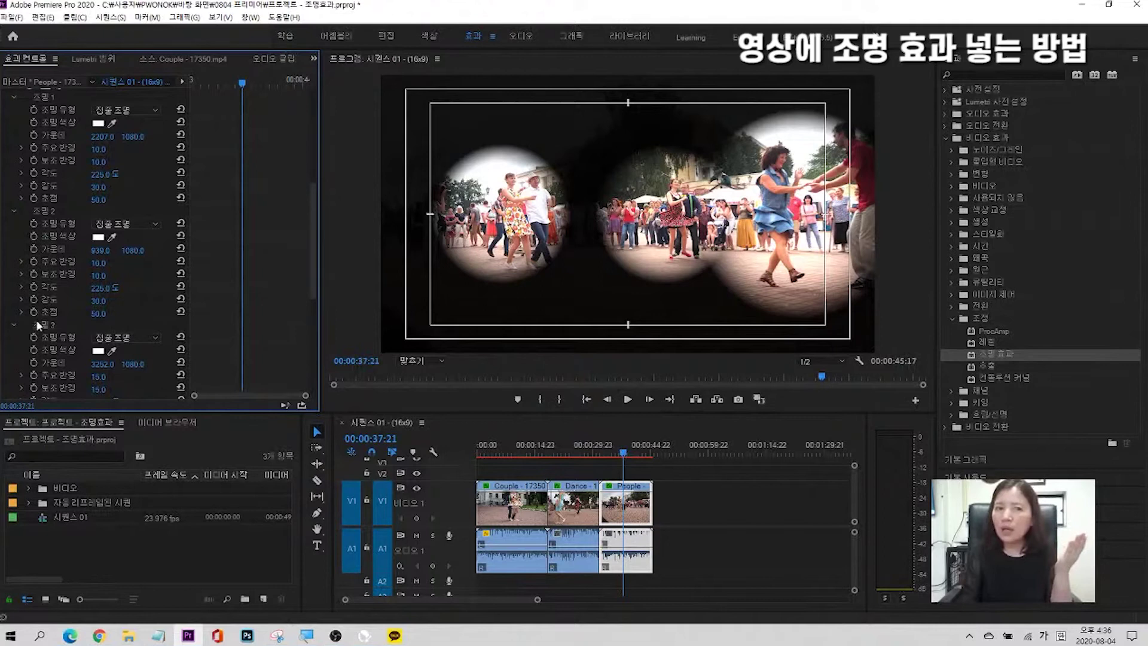
# Turn off 조명 3 by setting its light type to 없음 and move the playhead to 00:00:13:21
pyautogui.click(136, 338)
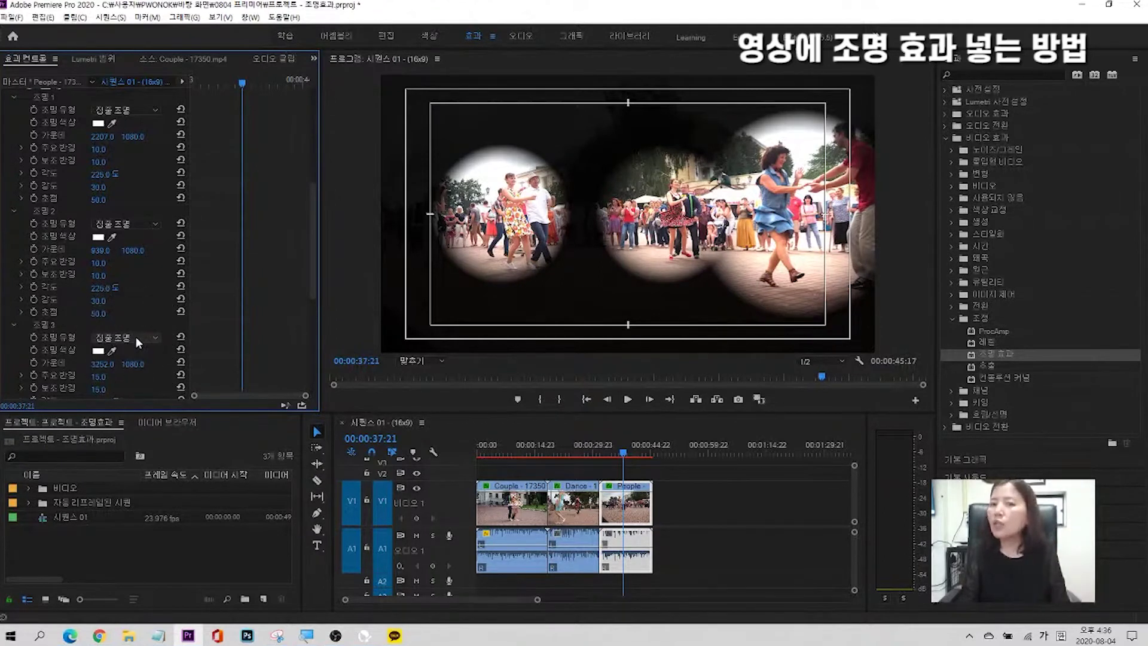
pyautogui.click(123, 348)
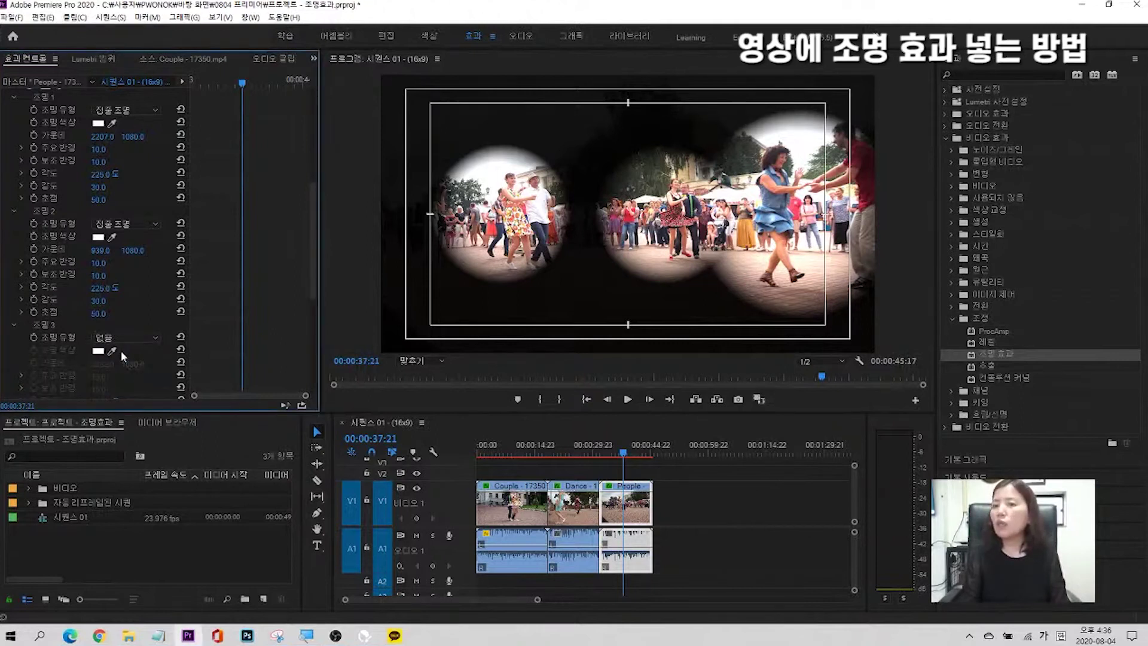
pyautogui.moveTo(626, 450); pyautogui.dragTo(530, 454)
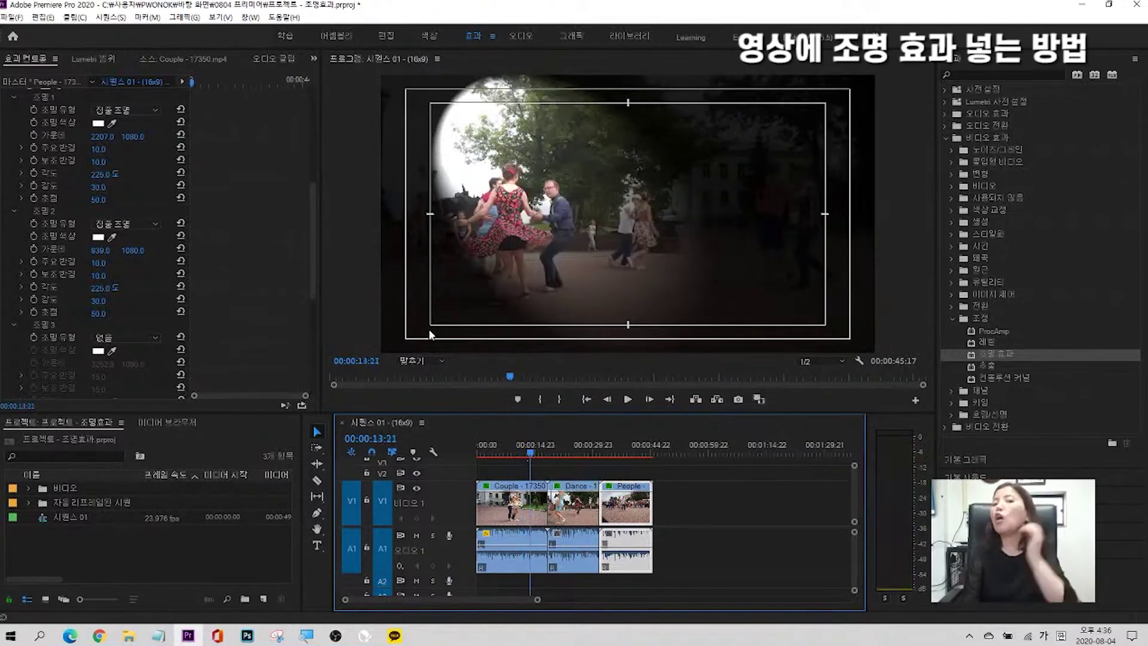
# Set the lighting effect's 주변광 강도 to 14 and 표면 광택 to -100 on the People clip
pyautogui.moveTo(530, 454)
pyautogui.mouseDown()
pyautogui.moveTo(611, 466)
pyautogui.moveTo(525, 461)
pyautogui.mouseUp()
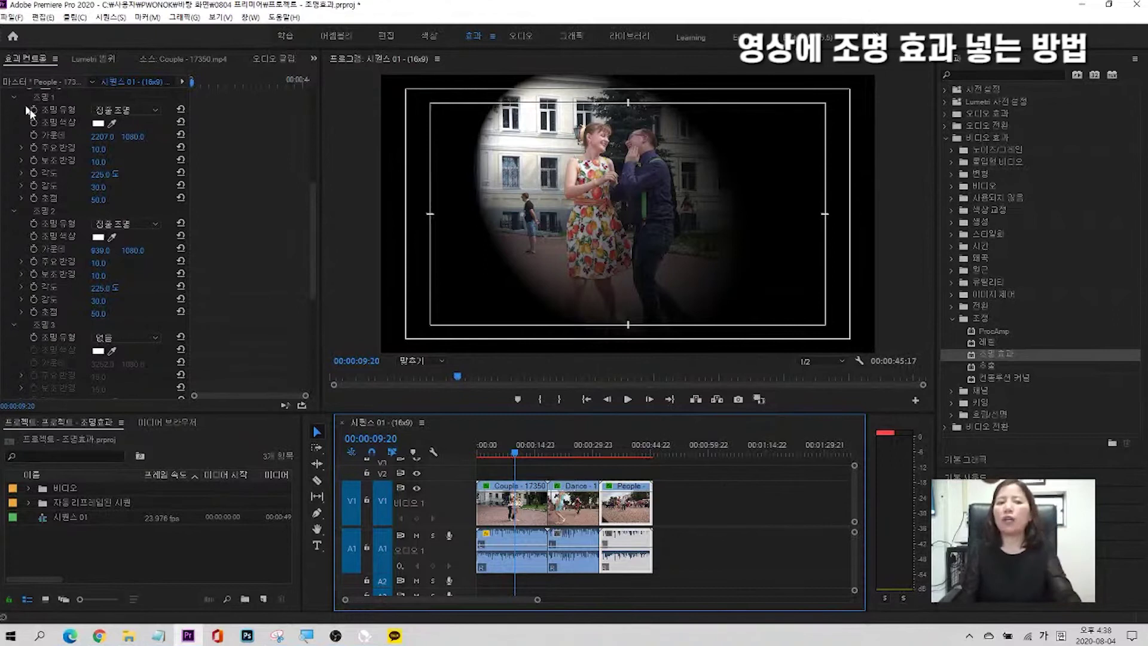
pyautogui.click(102, 177)
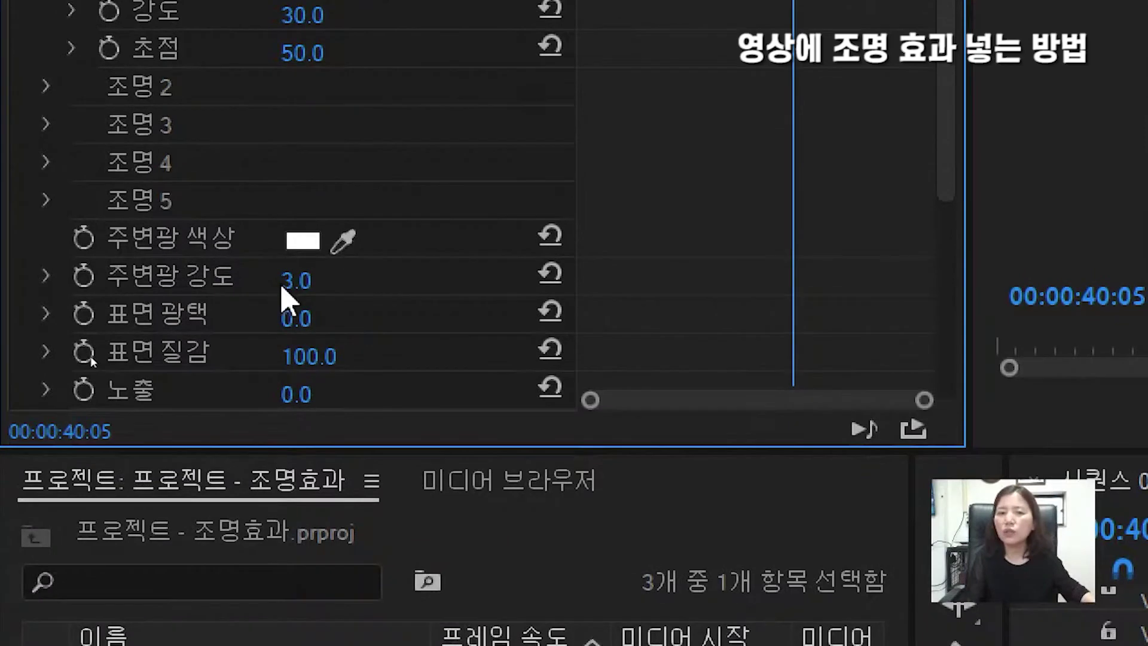
pyautogui.moveTo(297, 281); pyautogui.dragTo(293, 281)
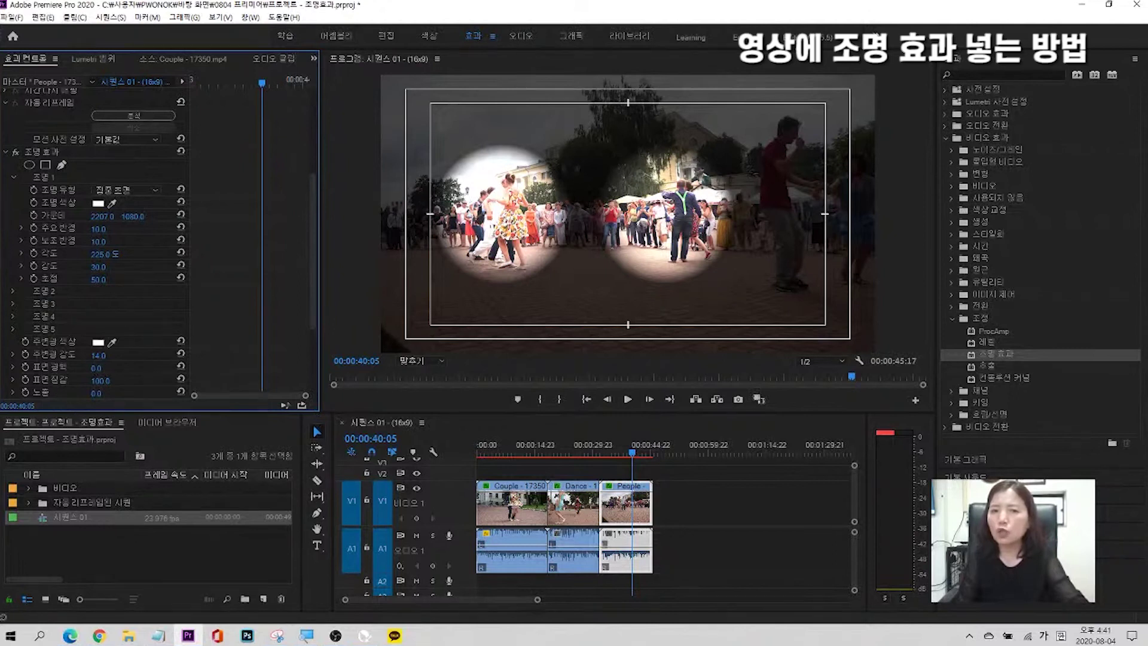
pyautogui.moveTo(100, 368); pyautogui.dragTo(98, 367)
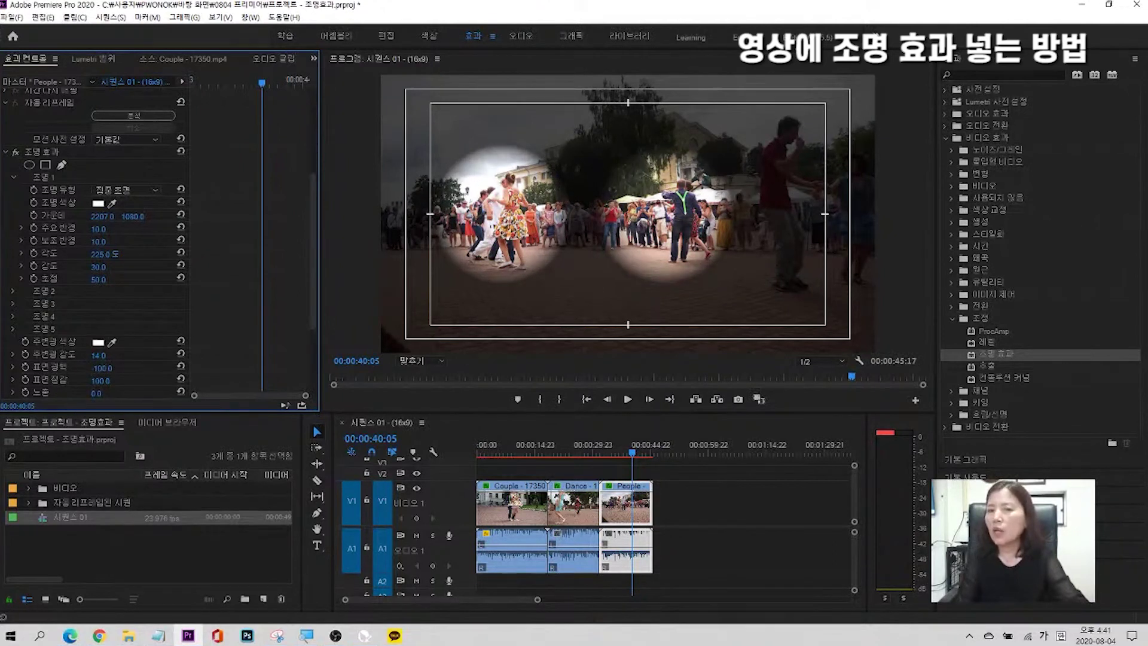
# Add a vertical title "춤을 춥시다!" at 00:00:37:09, placed along the frame's right side in the GyeonggiTitleV font
pyautogui.click(621, 449)
pyautogui.click(573, 34)
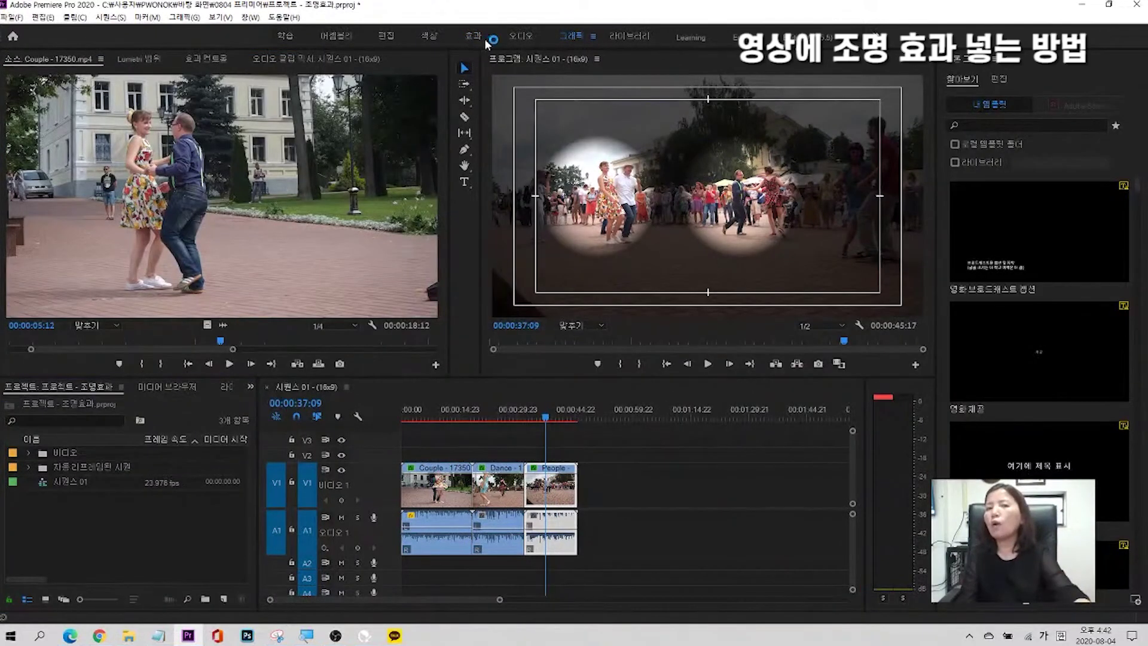
pyautogui.click(1002, 82)
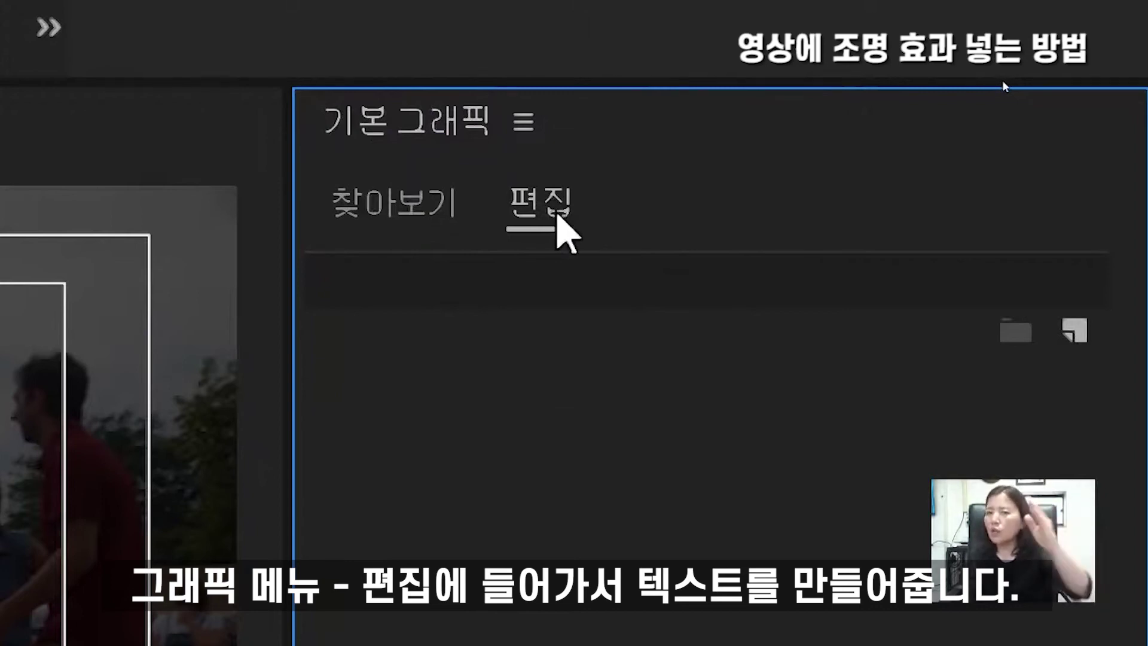
pyautogui.click(1079, 338)
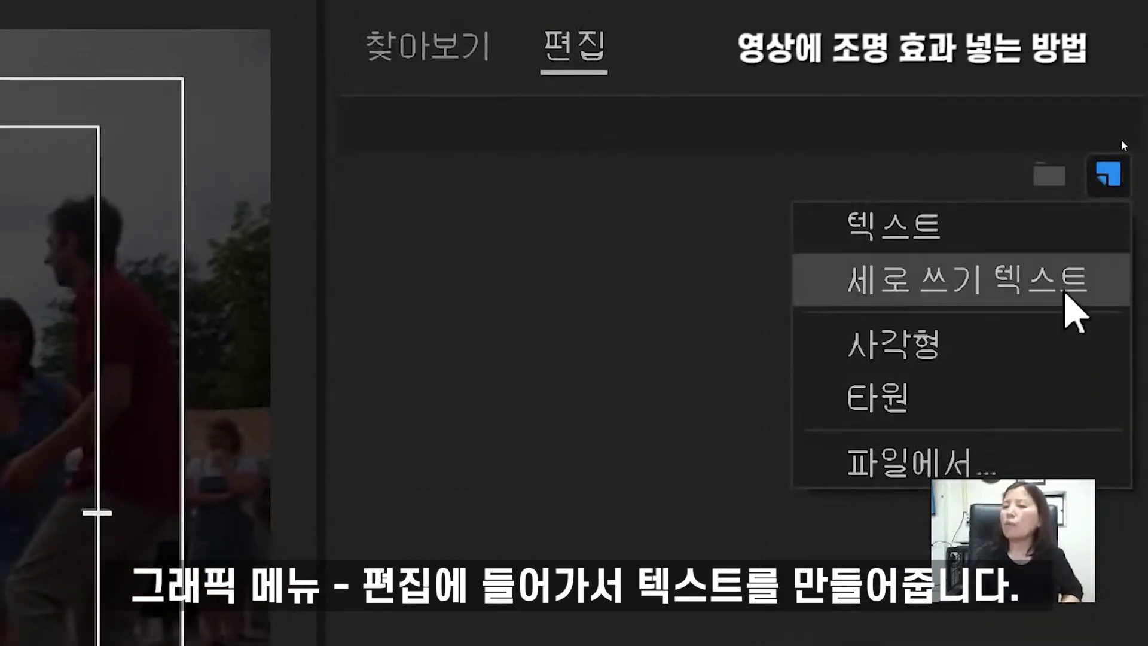
pyautogui.click(1070, 294)
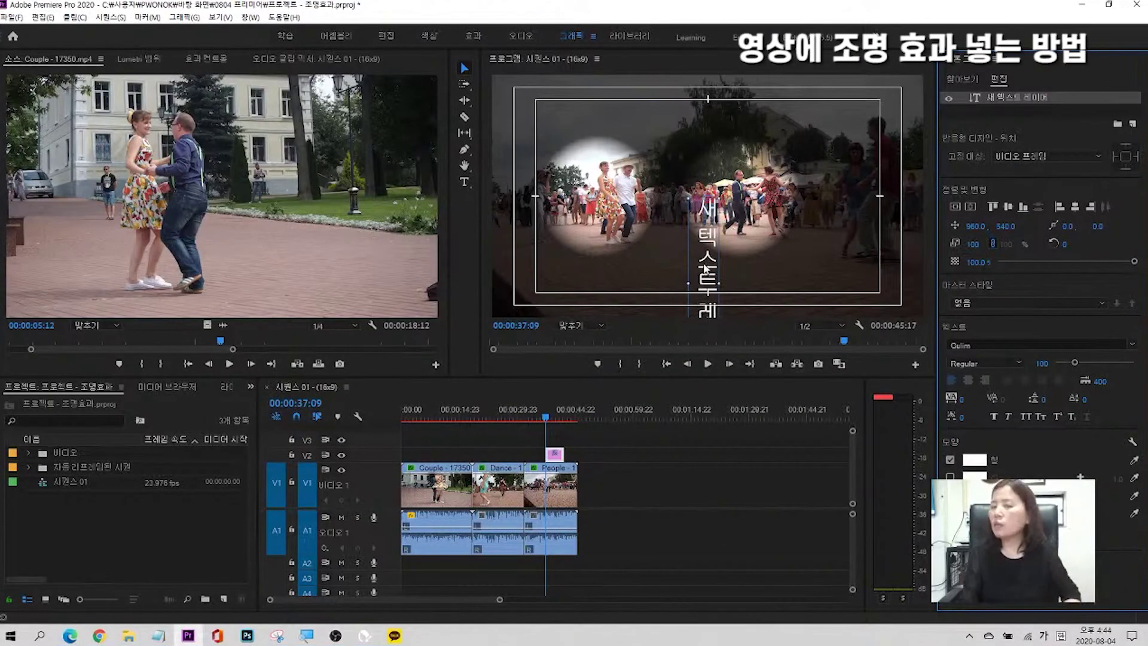
pyautogui.moveTo(706, 268); pyautogui.dragTo(859, 184)
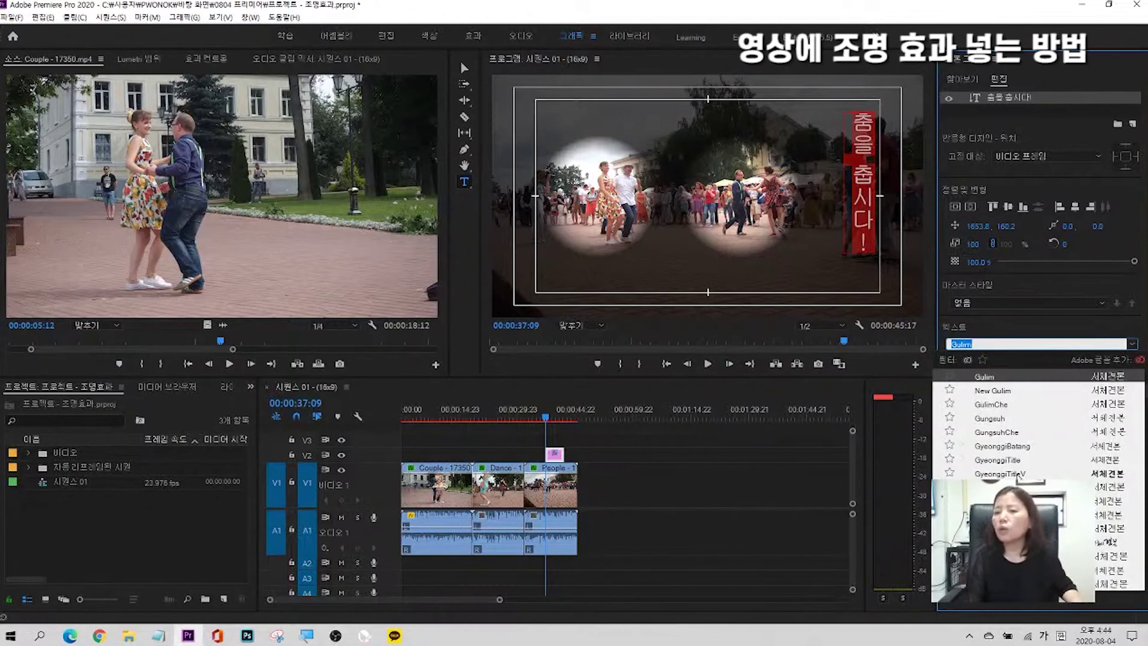
pyautogui.click(1016, 474)
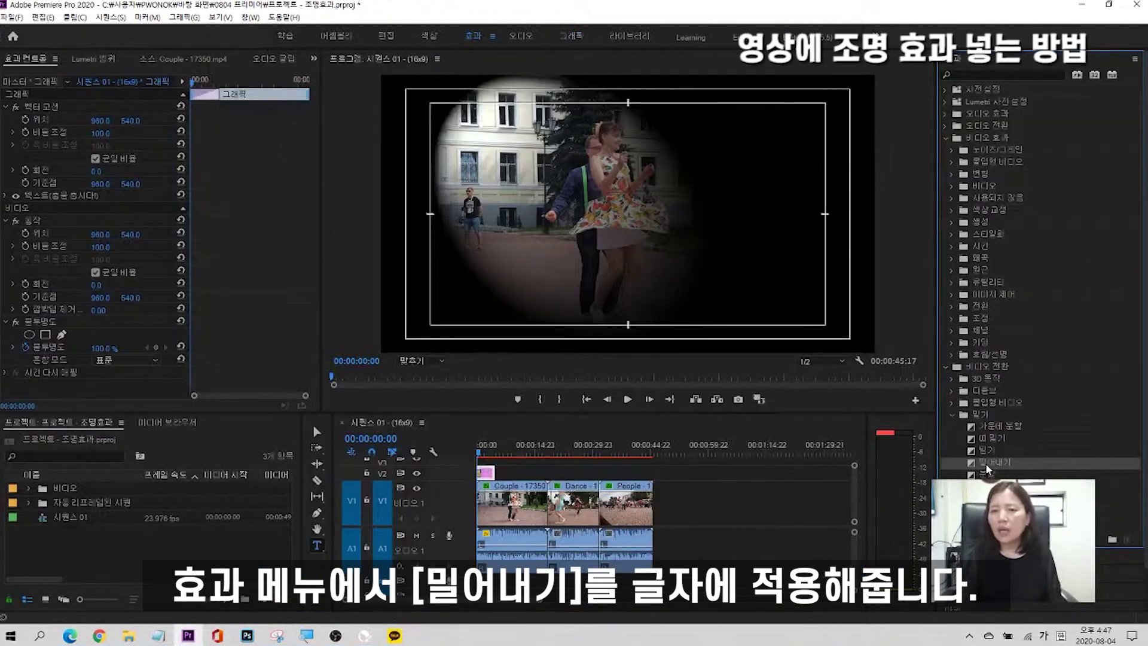
# Apply the 밀어내기 transition to the end of the title clip on V2
pyautogui.moveTo(756, 452); pyautogui.dragTo(498, 481)
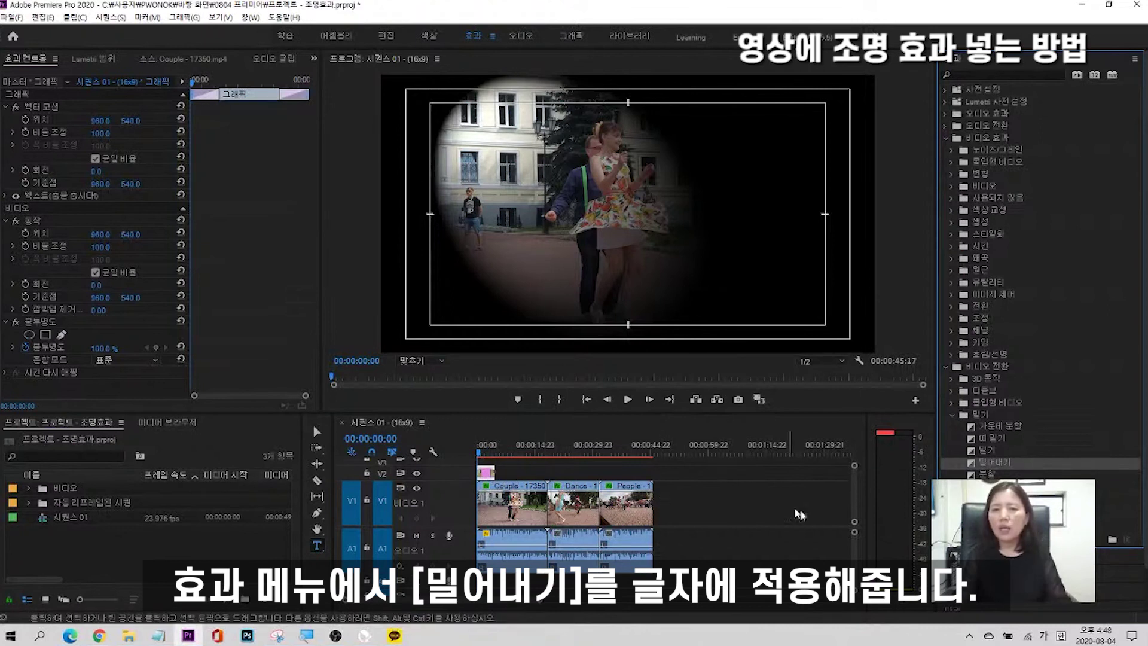
pyautogui.rightClick(876, 540)
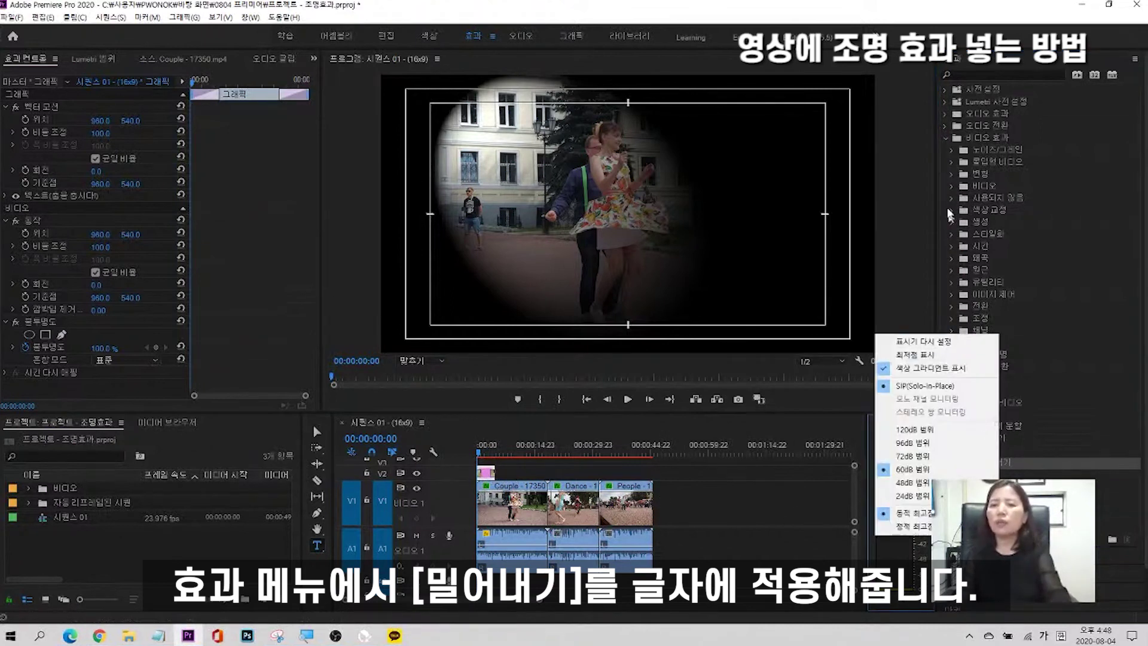
pyautogui.click(902, 142)
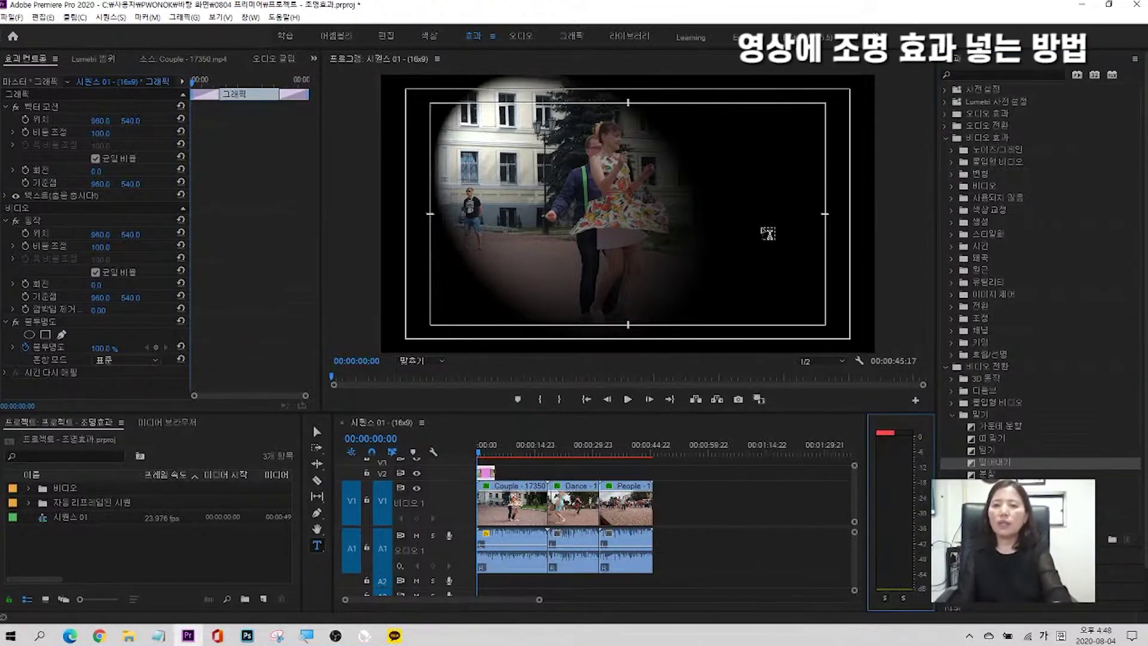
# Play the sequence from its beginning twice to check how the title slides in
pyautogui.press('space')
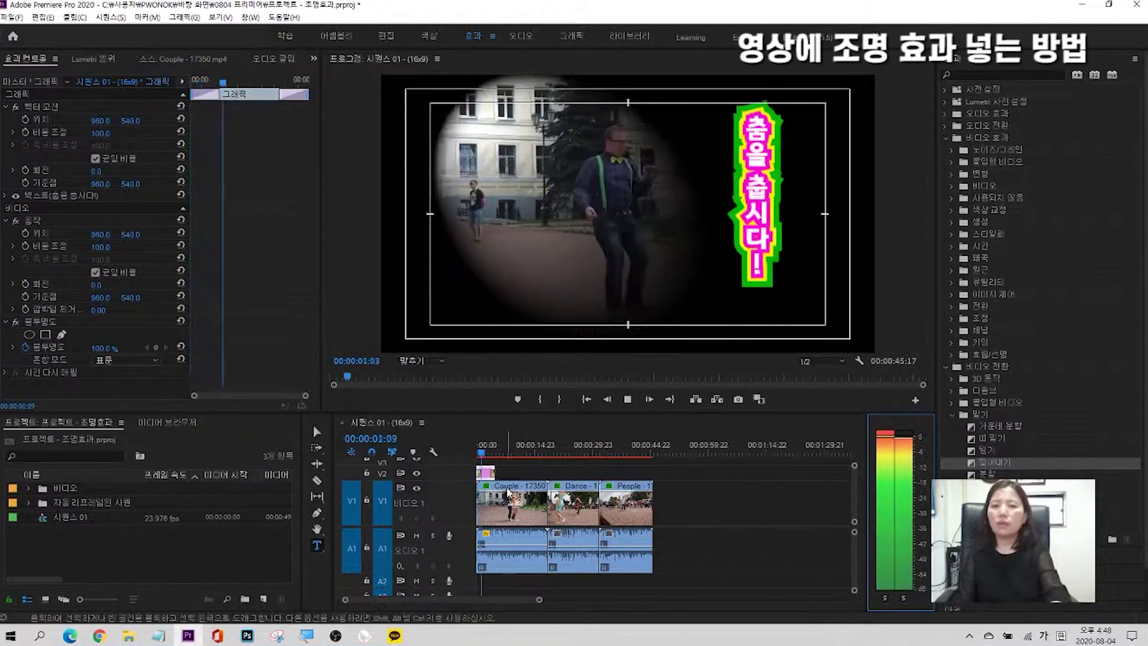
pyautogui.press('space')
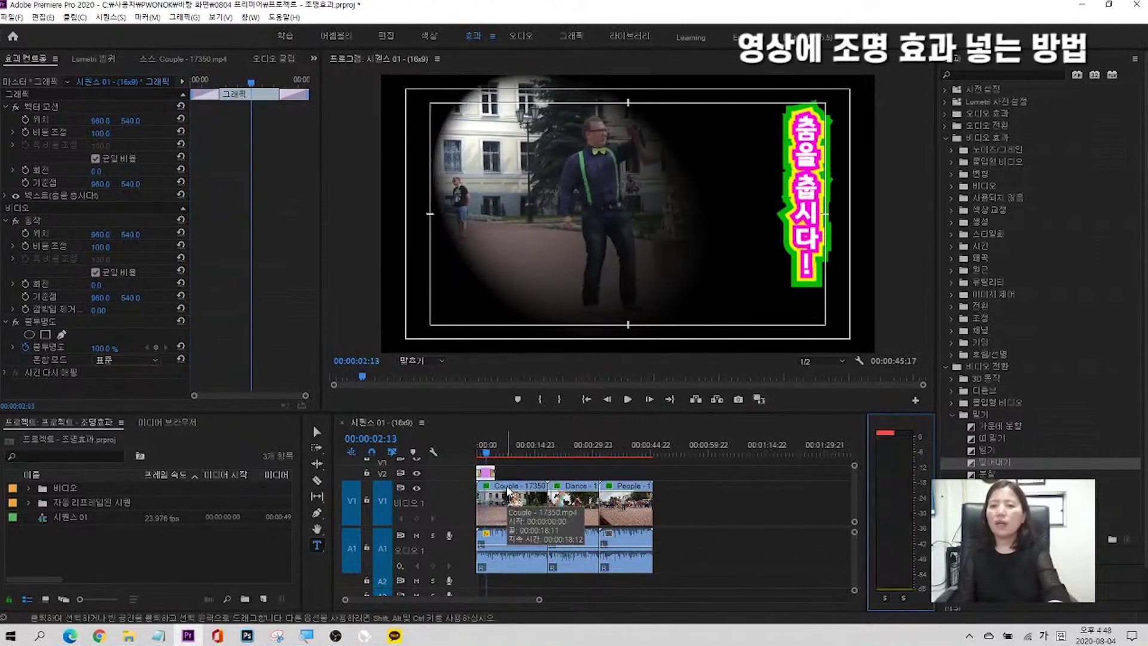
pyautogui.click(487, 450)
pyautogui.press('Home')
pyautogui.press('space')
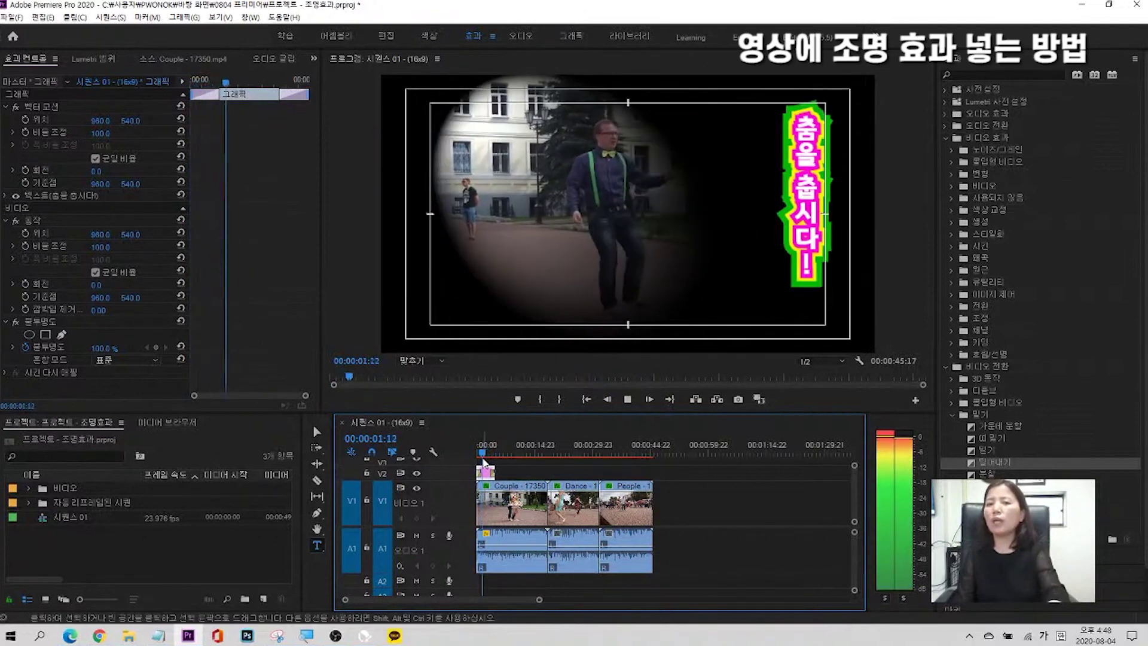
pyautogui.press('space')
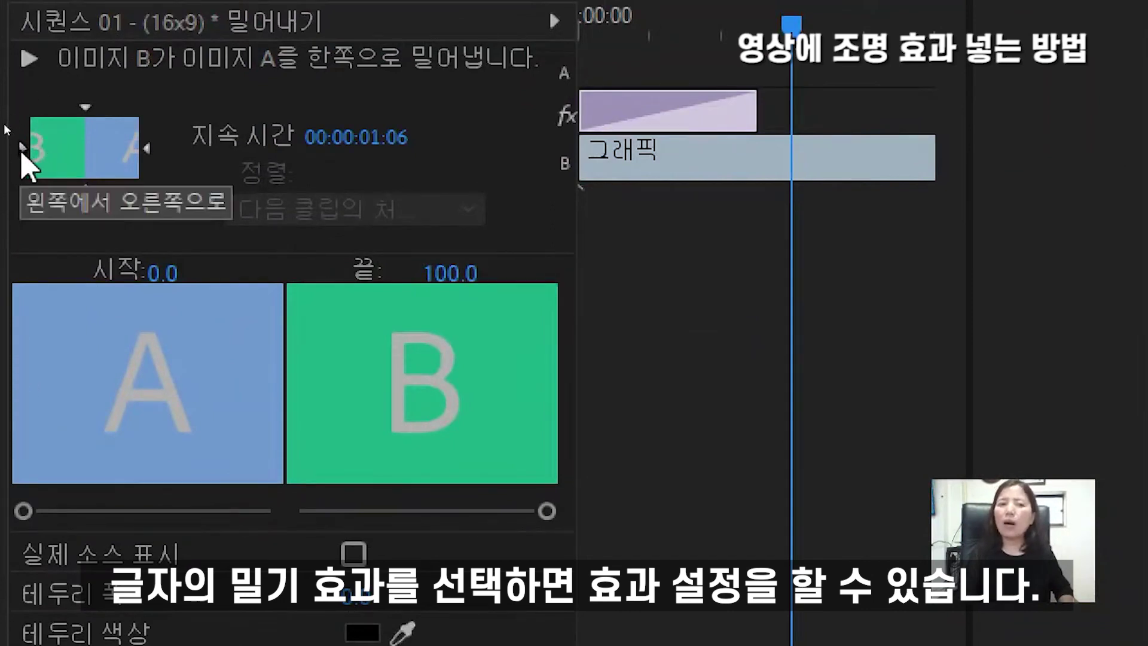
# Set the title's opening 밀어내기 transition to push from right to left and play it from the start
pyautogui.click(147, 159)
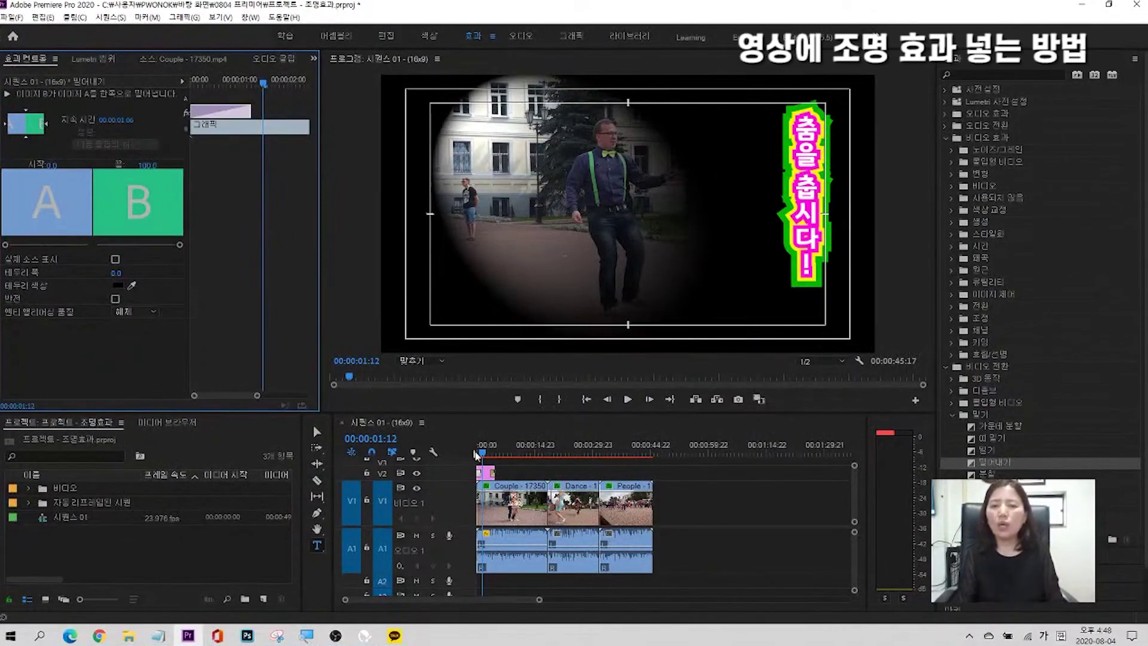
pyautogui.moveTo(483, 453); pyautogui.dragTo(462, 450)
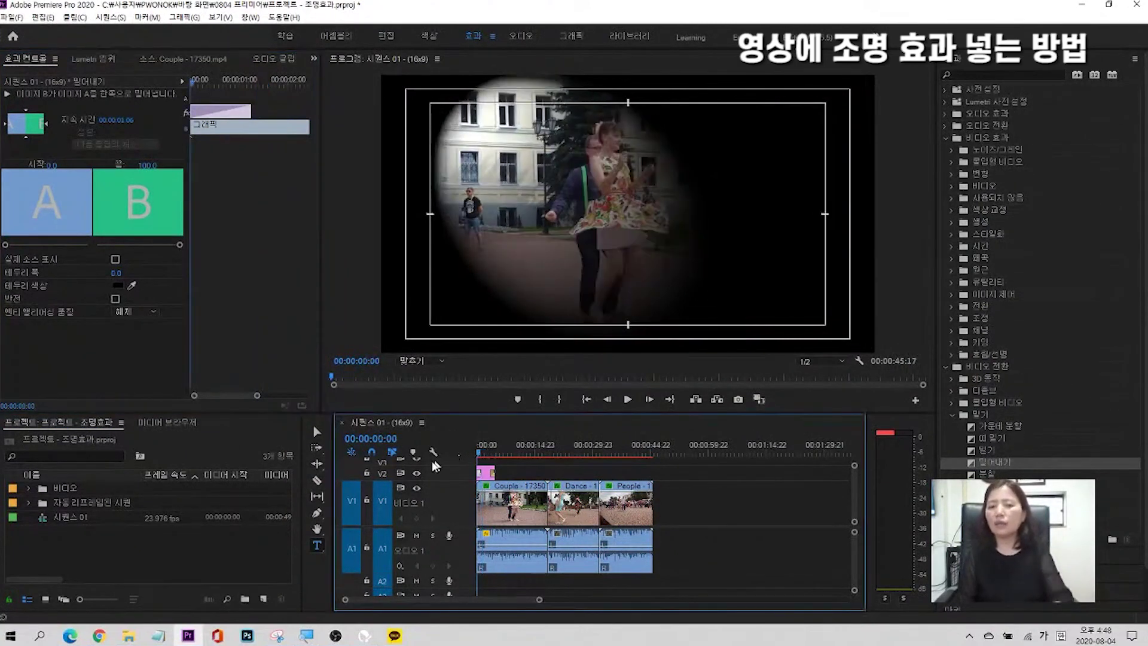
pyautogui.press('space')
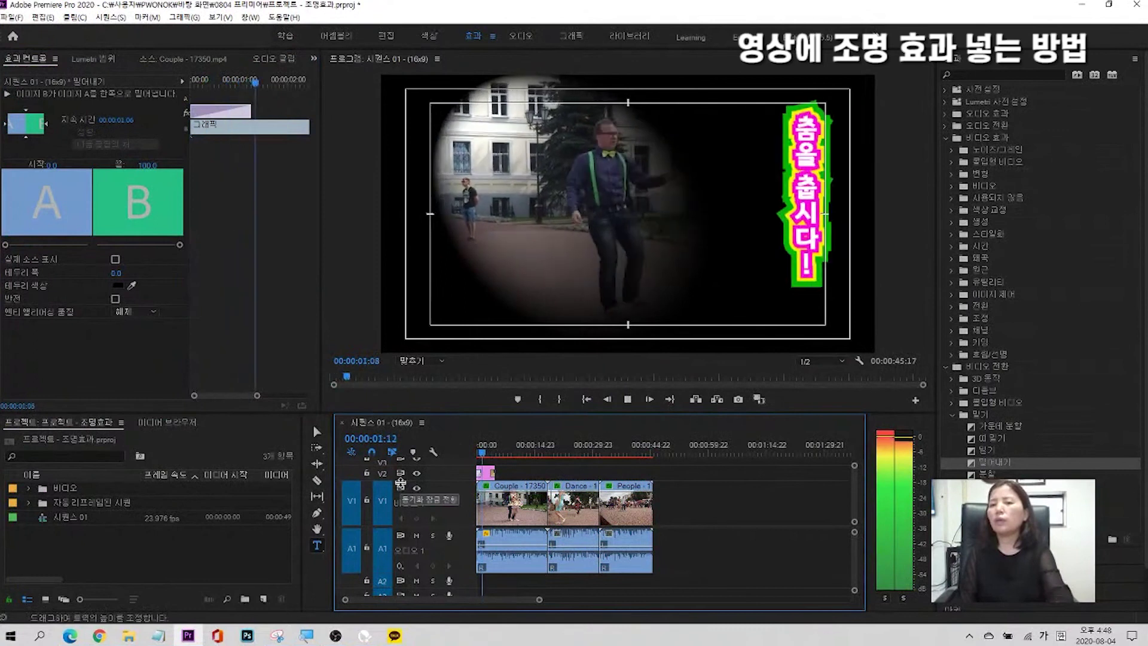
pyautogui.press('space')
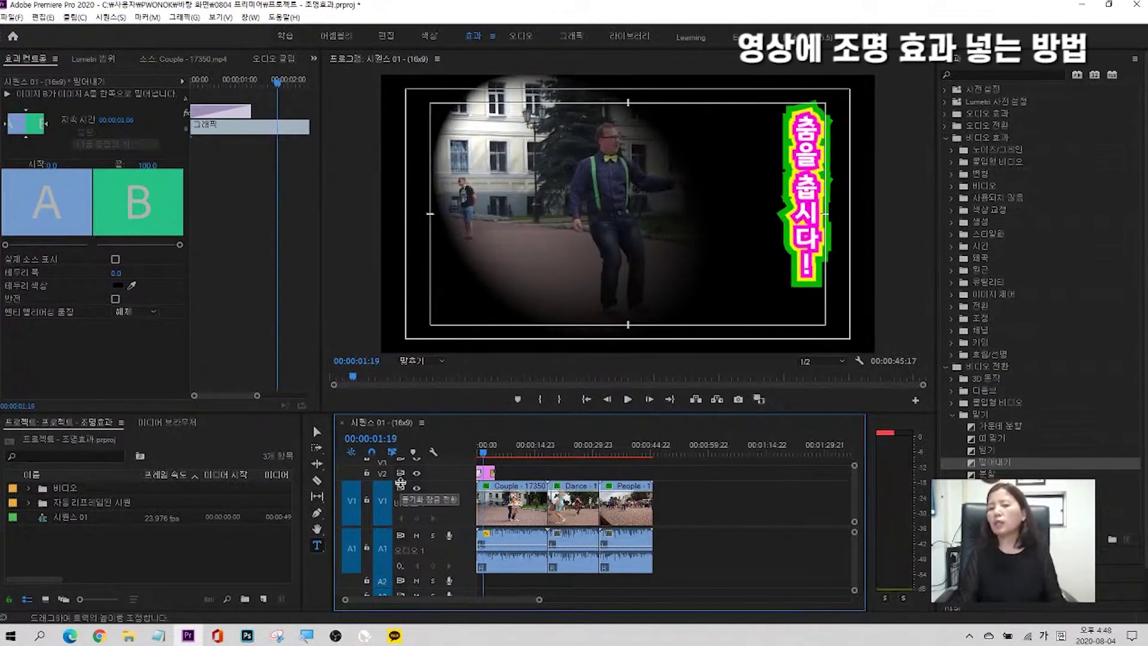